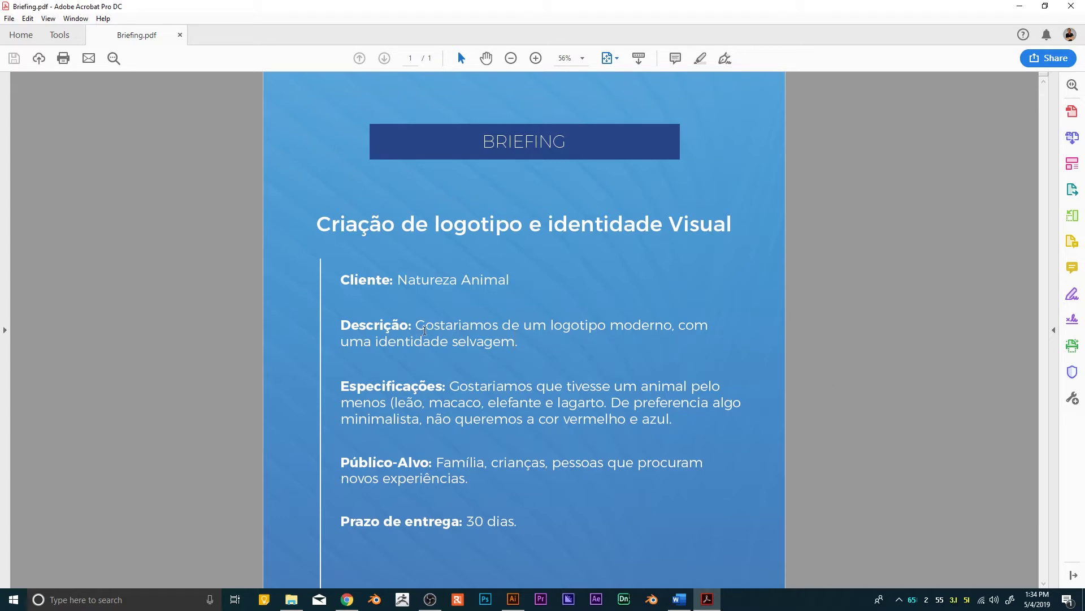
- Review the briefing description, noting the minimalist style request and the no red or blue rule
left_click_drag(416, 328, 537, 341)
left_click(537, 341)
double_click(463, 390)
left_click(517, 390)
left_click_drag(611, 402, 411, 427)
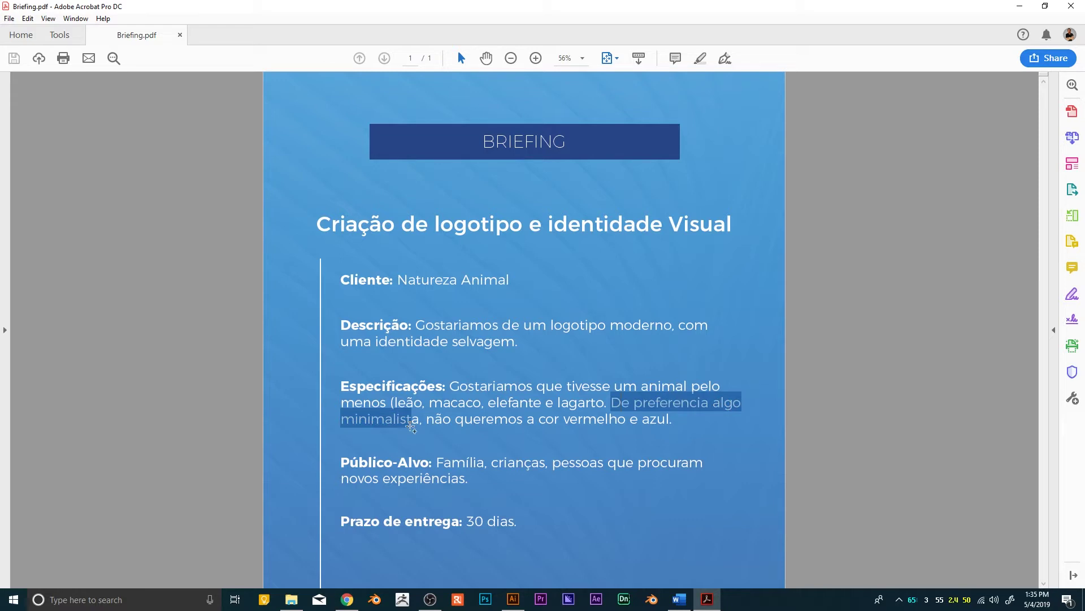
left_click(411, 427)
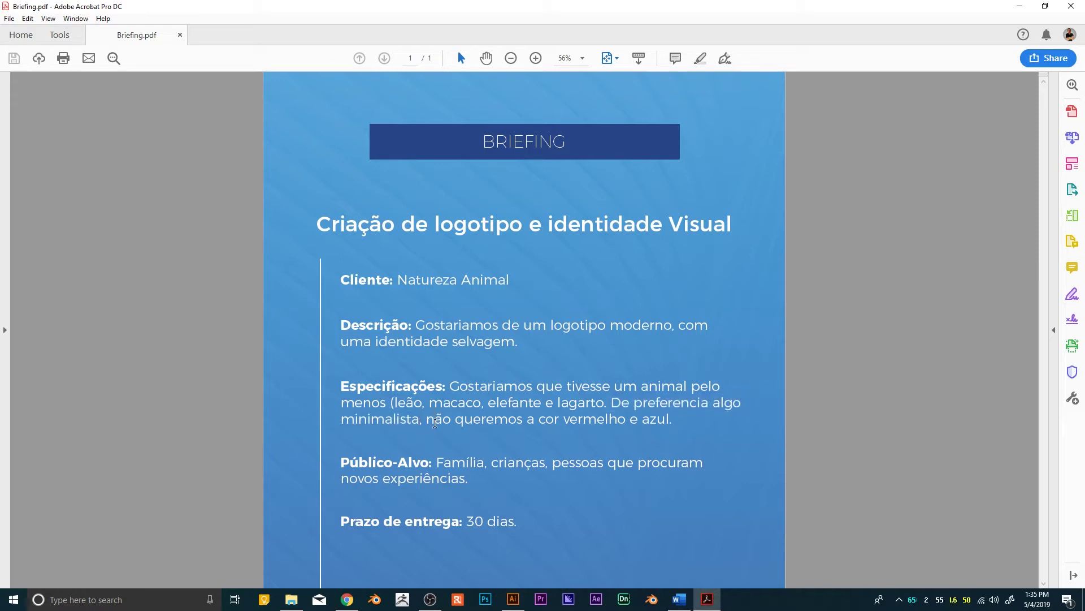
left_click_drag(434, 423, 627, 423)
left_click(562, 423)
left_click(352, 599)
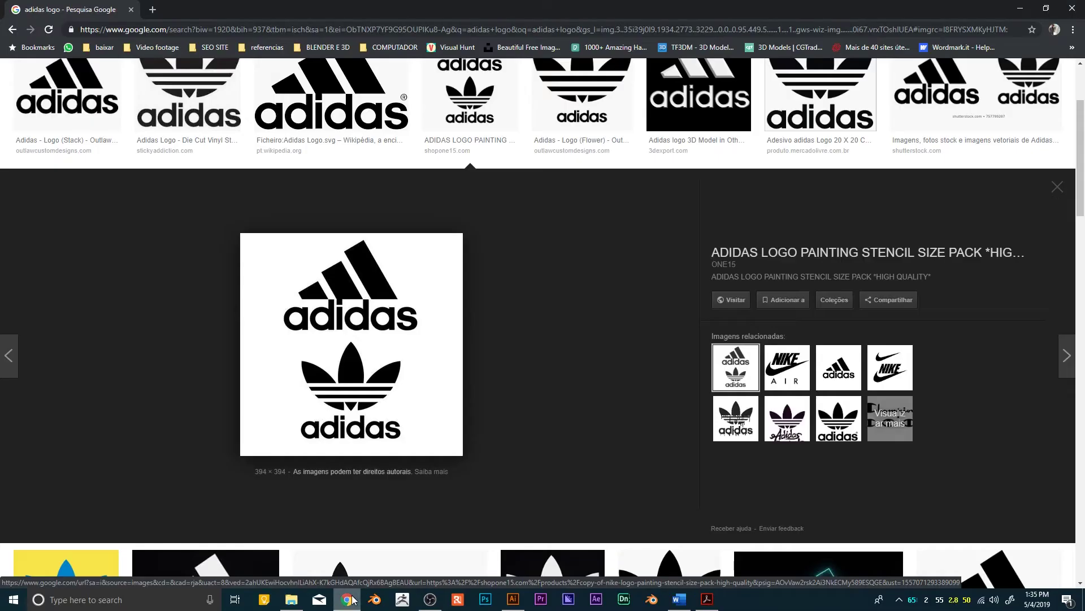
left_click(352, 599)
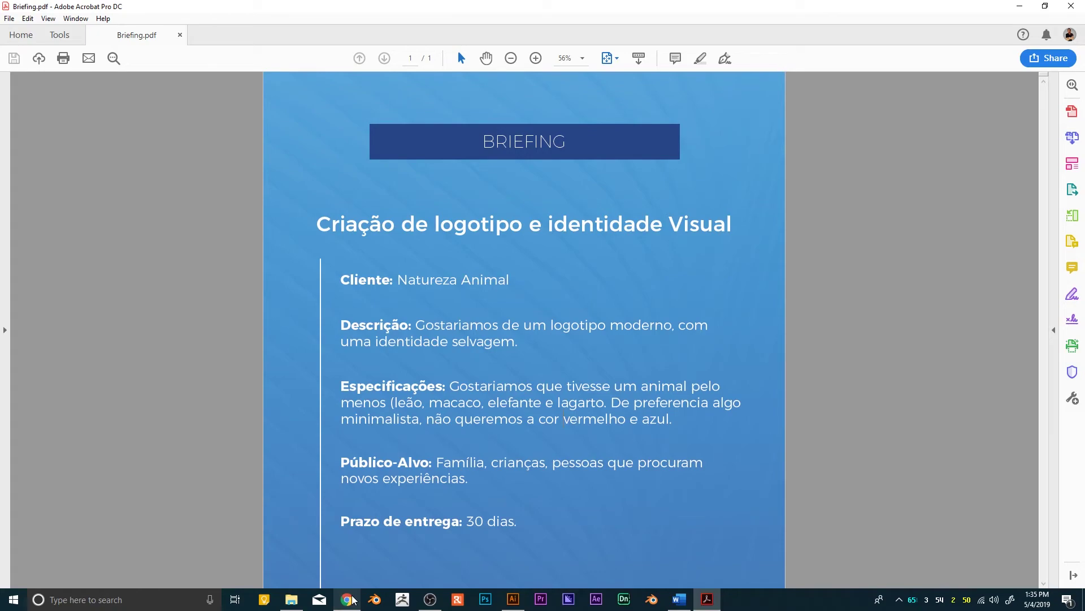
- Bring up the elephant logo file in Illustrator with the layers list closed
left_click(511, 599)
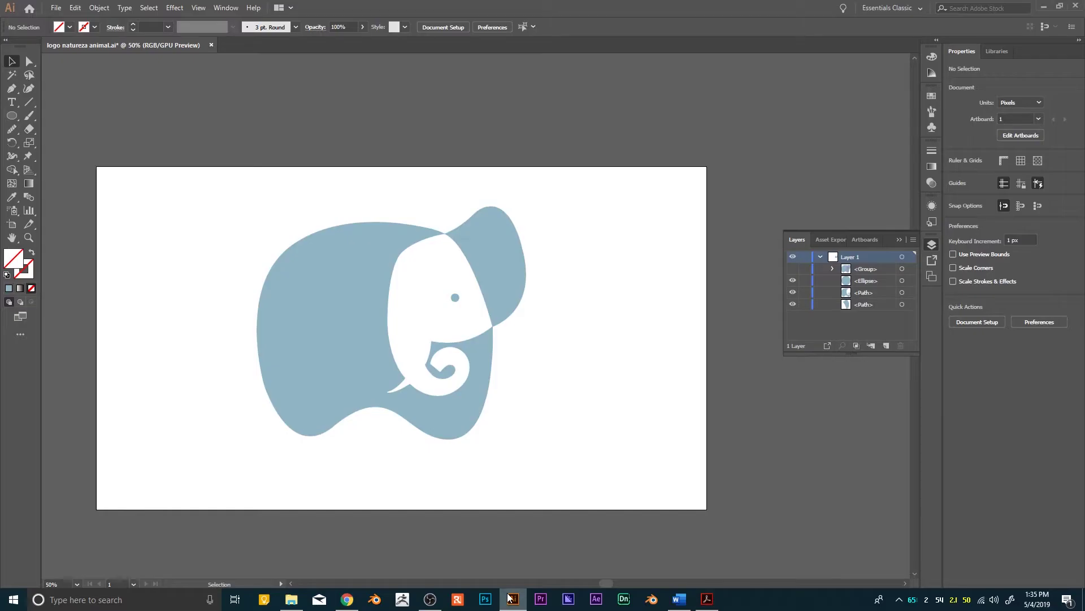
left_click(930, 246)
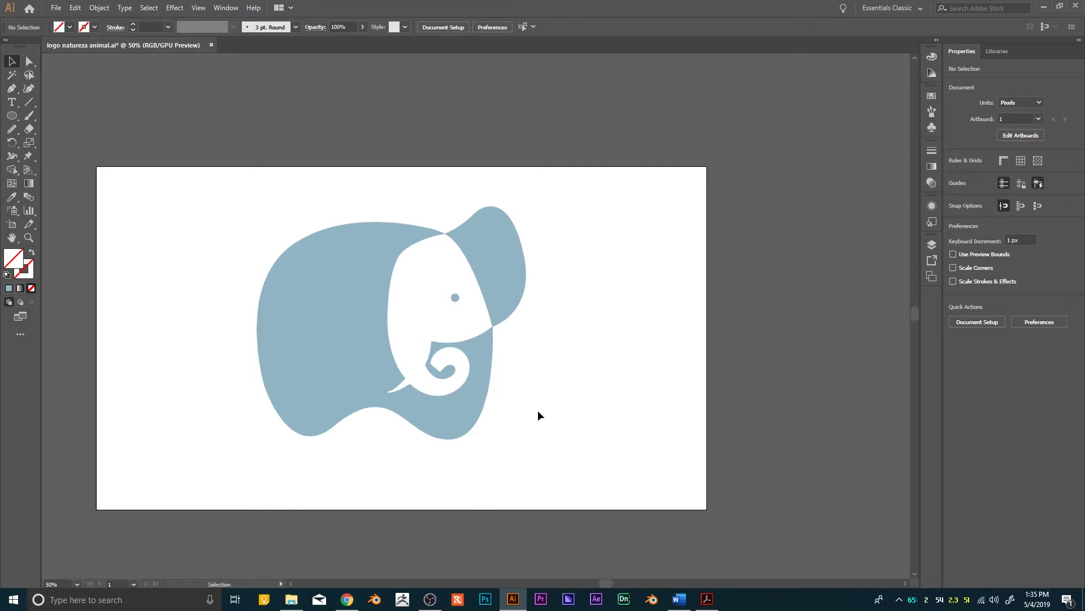
key("ctrl+minus")
key("ctrl+plus")
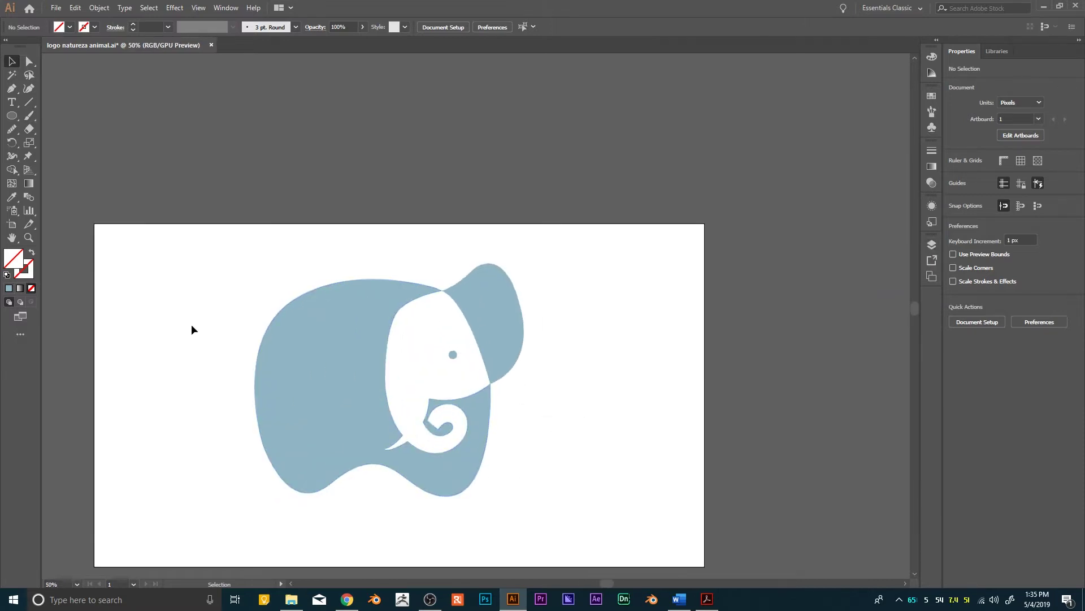
- Resize the artboard from 1920 × 1080 to 1500 × 1500 px and fit it in view
left_click(12, 213)
left_click(12, 224)
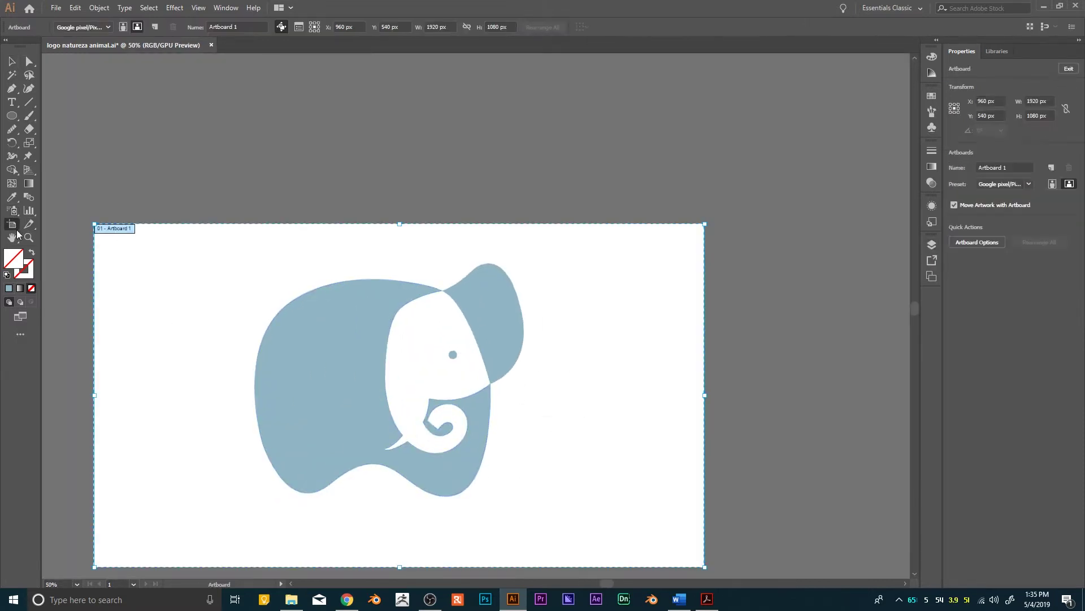
scroll(289, 355, "down", 3)
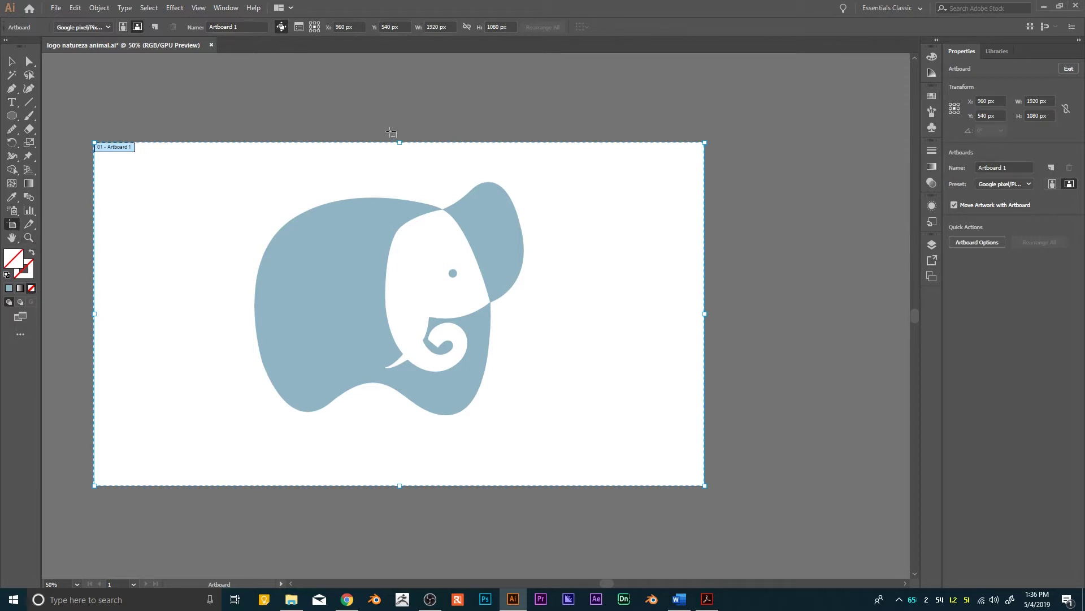
left_click_drag(400, 142, 409, 93)
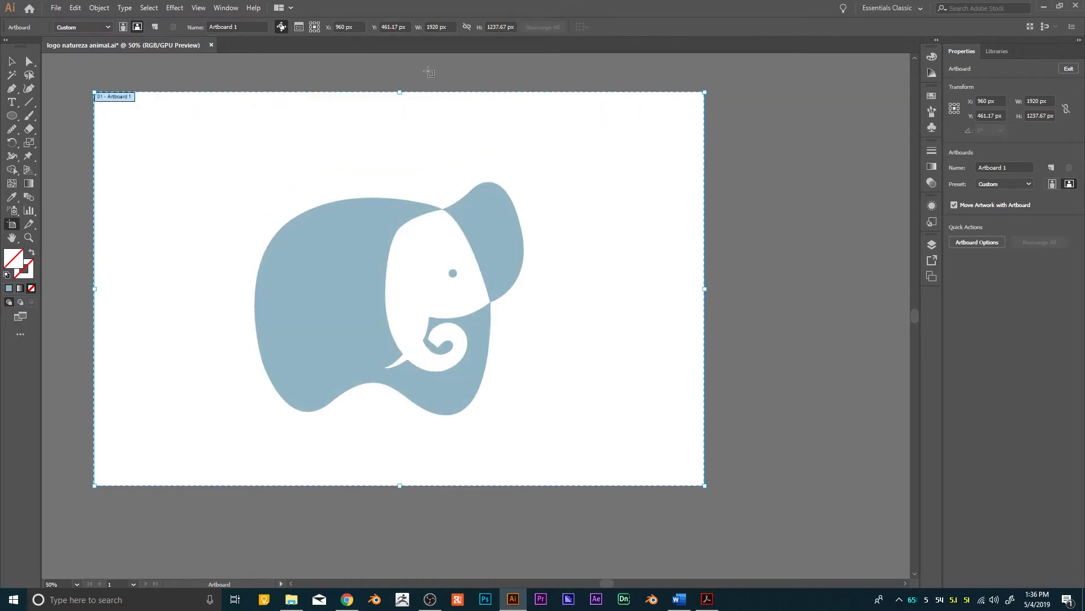
left_click(448, 26)
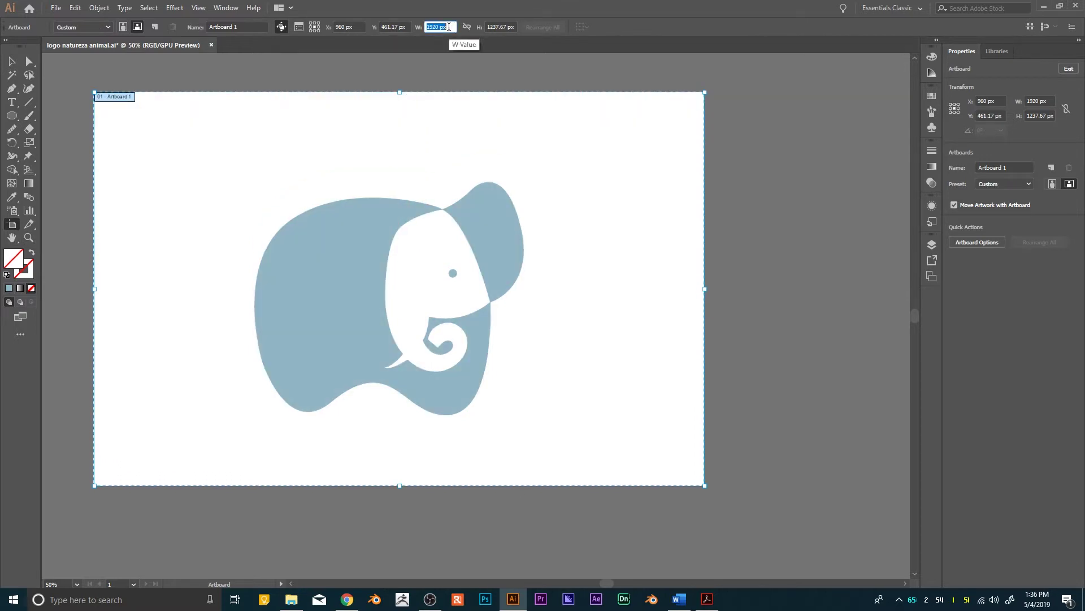
type("1500")
key("Tab")
type("1500")
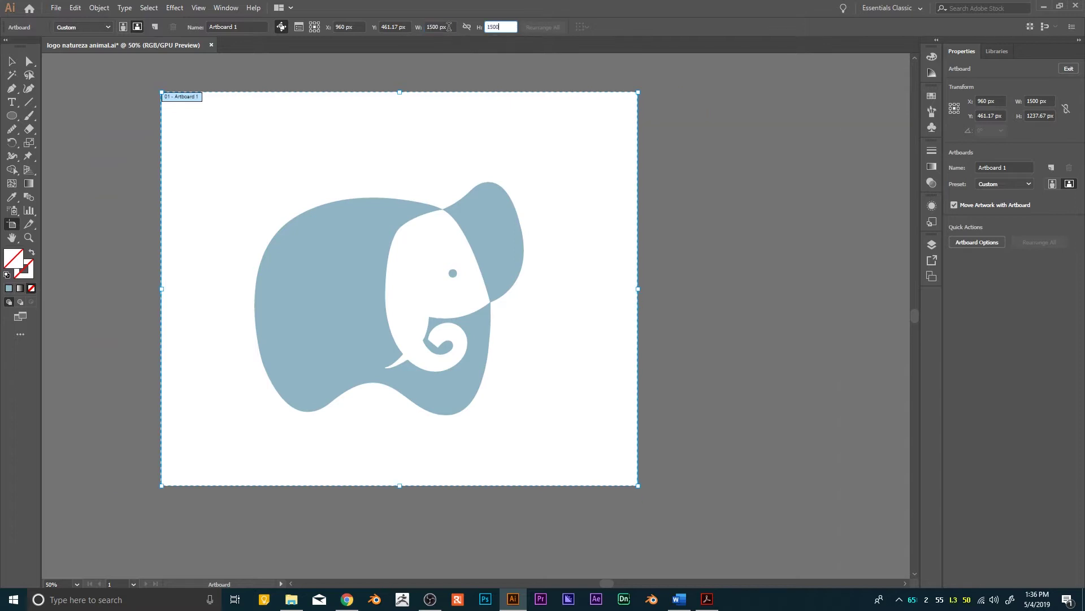
key("Return")
key("Escape")
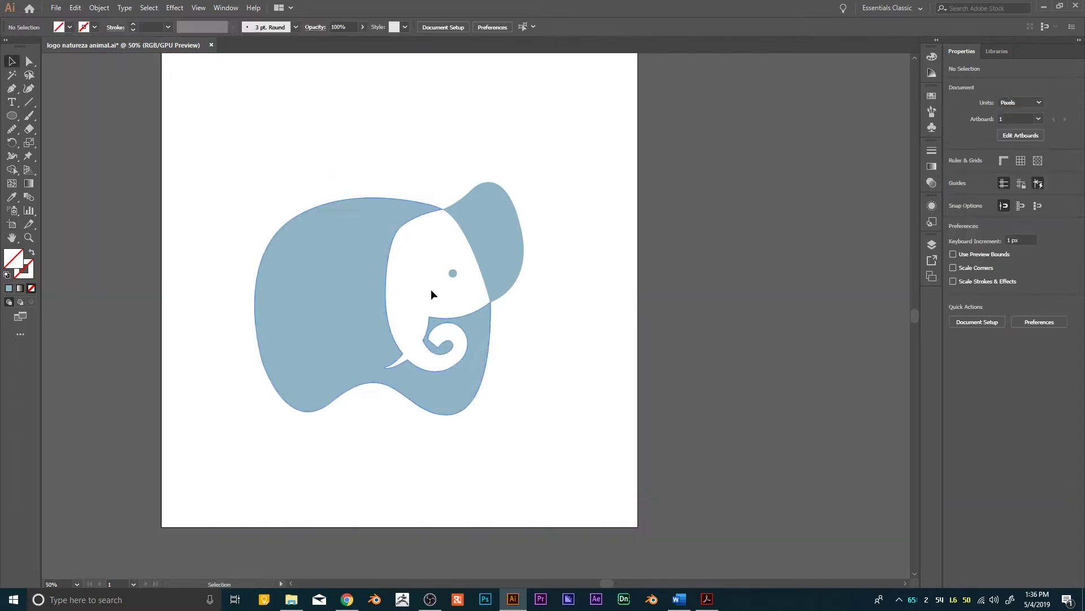
key("ctrl+0")
- Try moving the elephant's ear and body, then undo both moves
left_click(376, 339)
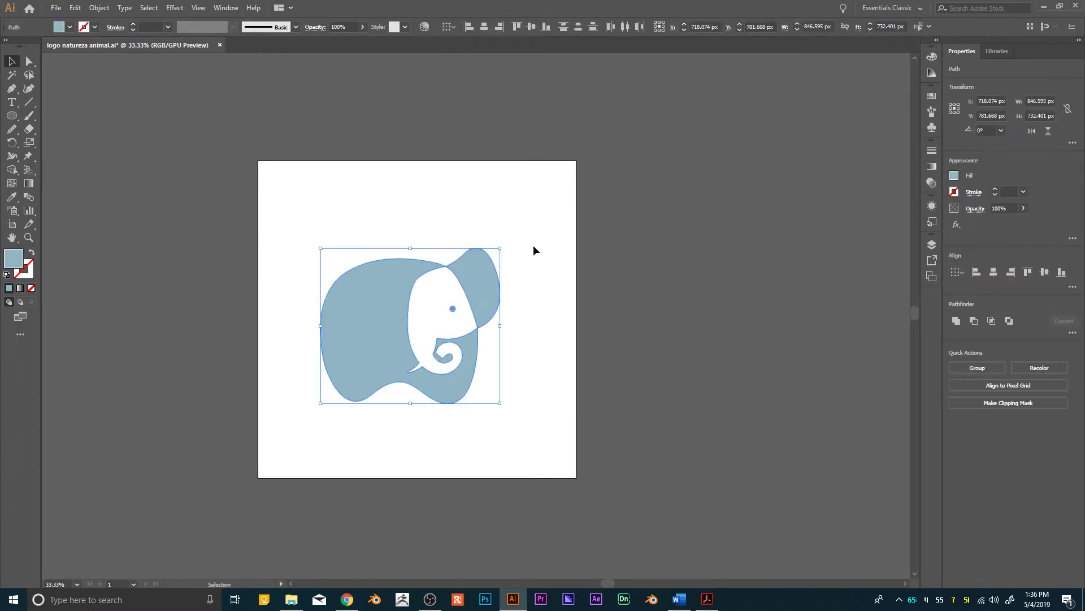
left_click_drag(494, 293, 553, 300)
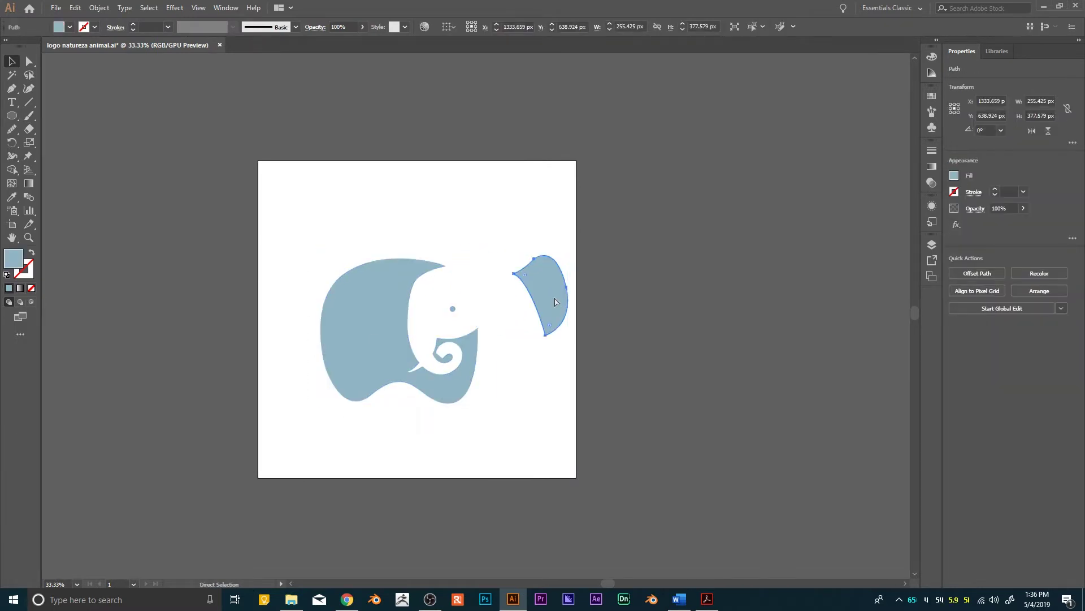
key("ctrl+z")
left_click_drag(384, 299, 317, 344)
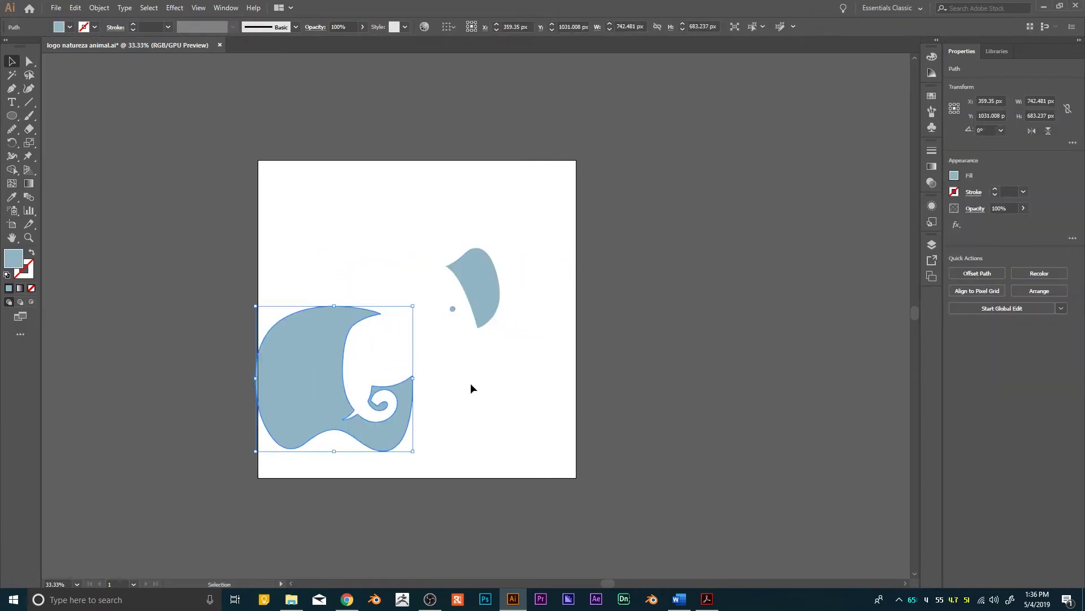
key("ctrl+z")
- Select all the elephant parts and group them together
key("v")
left_click(522, 389)
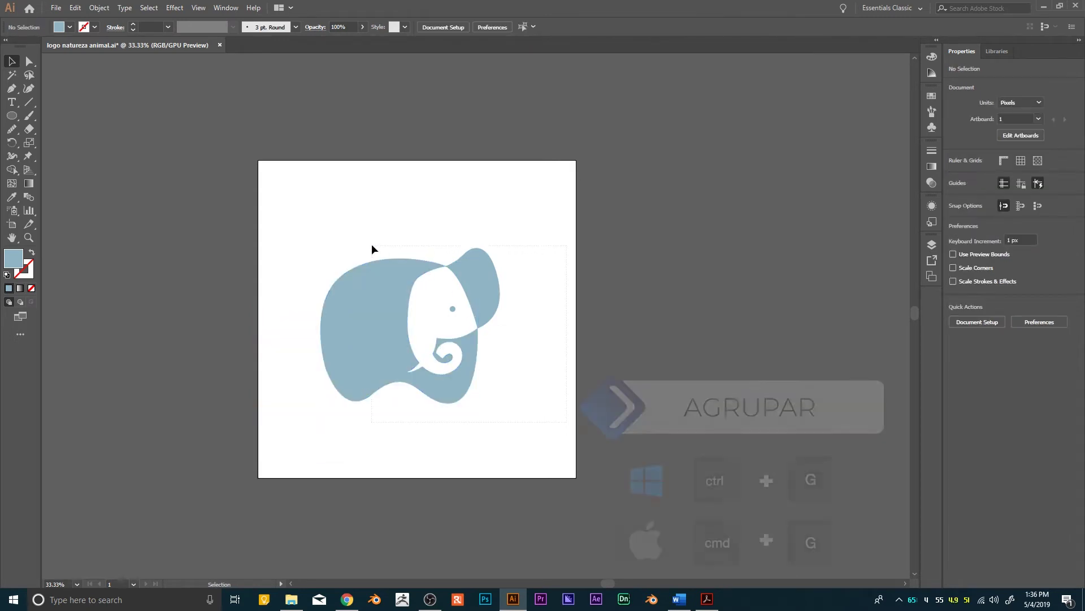
left_click_drag(371, 244, 424, 285)
right_click(394, 311)
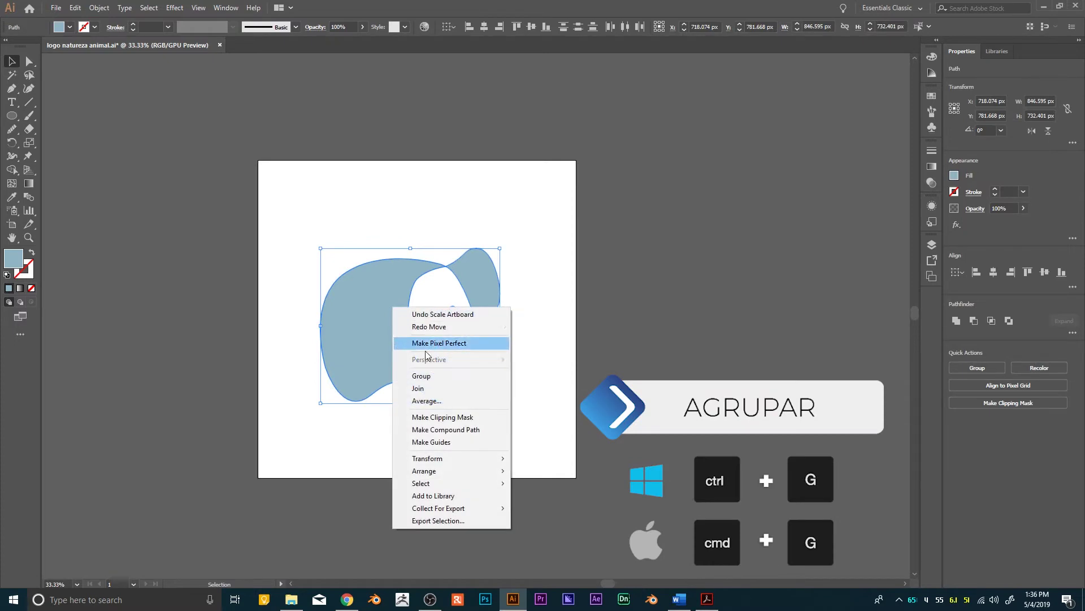
left_click(429, 377)
left_click(311, 313)
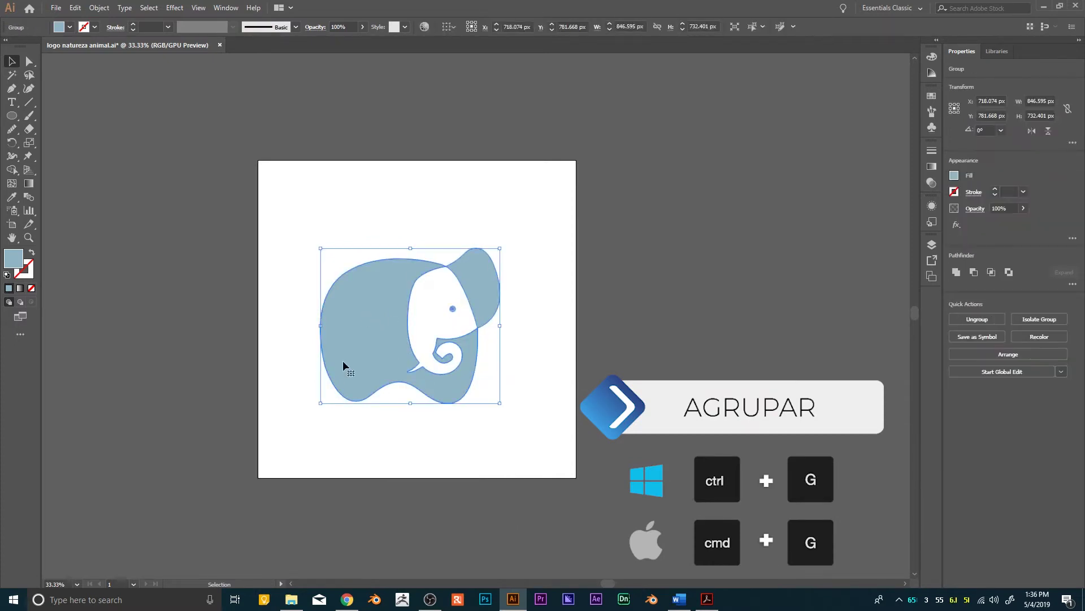
- Move the elephant group and nudge it to centre it on the 1500 px artboard
left_click_drag(346, 365, 500, 349)
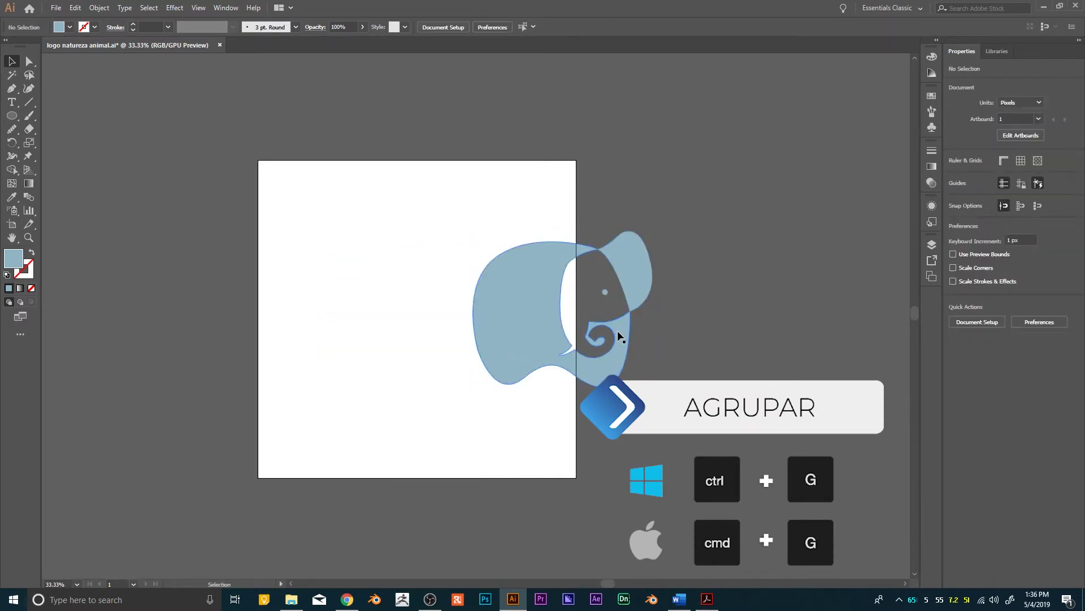
mouse_move(617, 339)
left_mouse_down()
mouse_move(824, 328)
mouse_move(481, 346)
mouse_move(458, 334)
left_mouse_up()
left_click(661, 356)
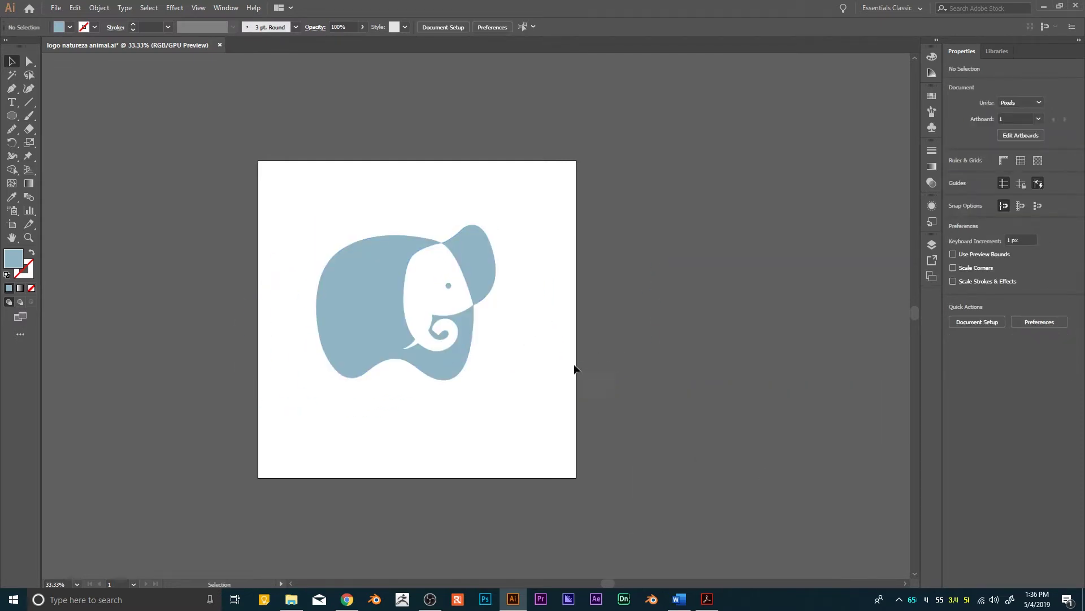
left_click_drag(478, 281, 489, 283)
left_click(564, 407)
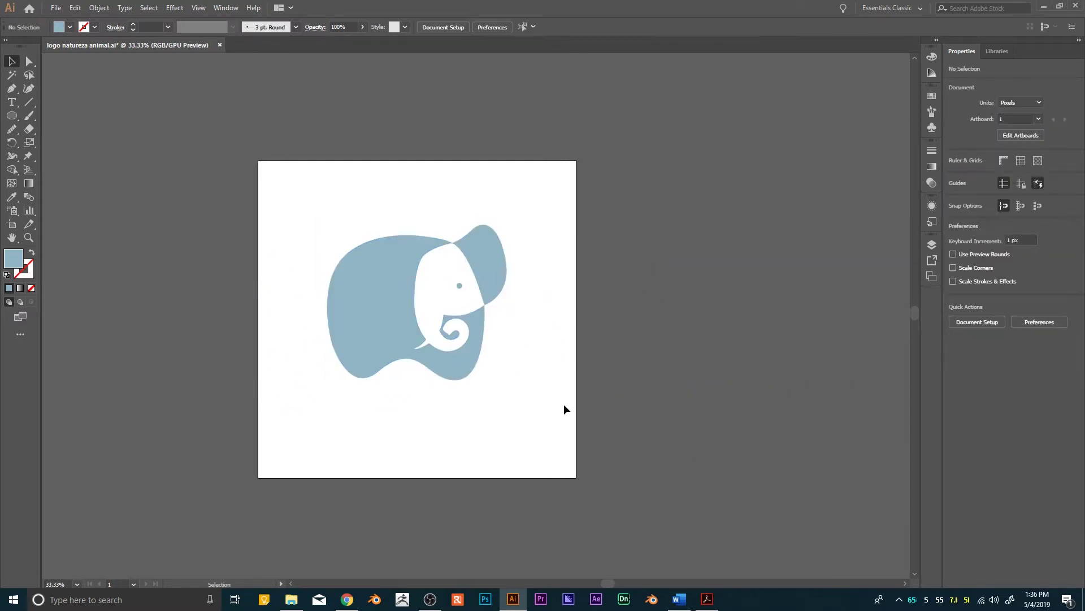
left_click_drag(473, 365, 482, 367)
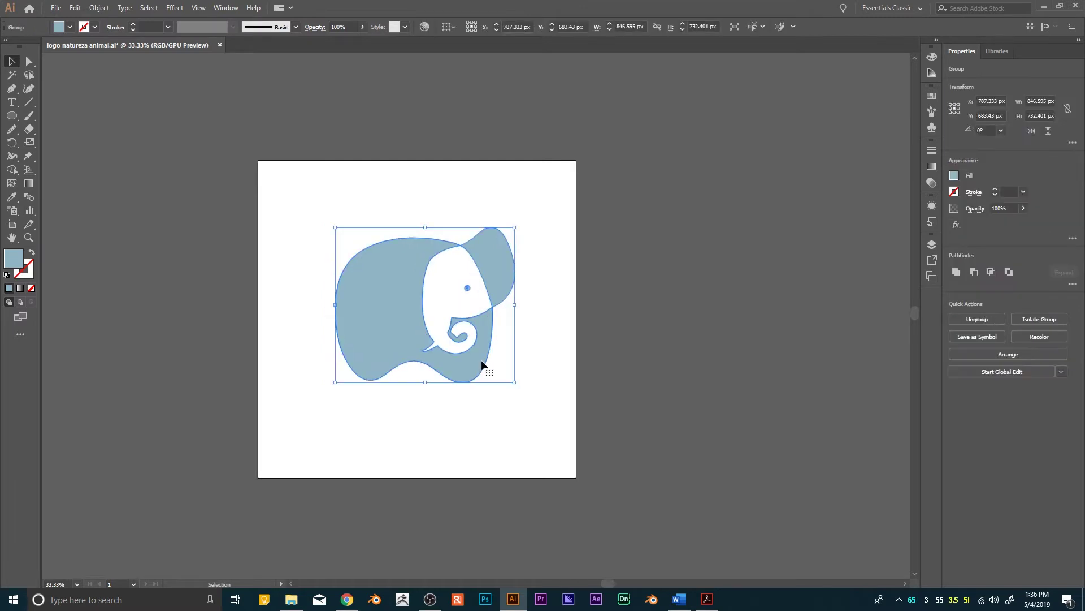
left_click(565, 369)
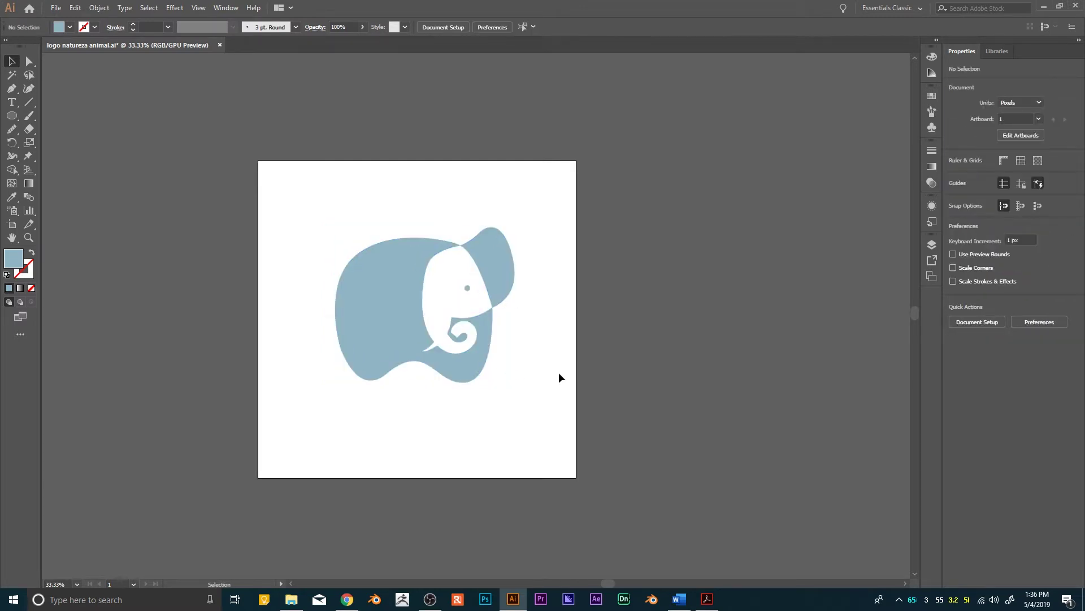
- Check the elephant group's selection, leaving the 846.595 × 732.401 px logo unselected
left_click(489, 263)
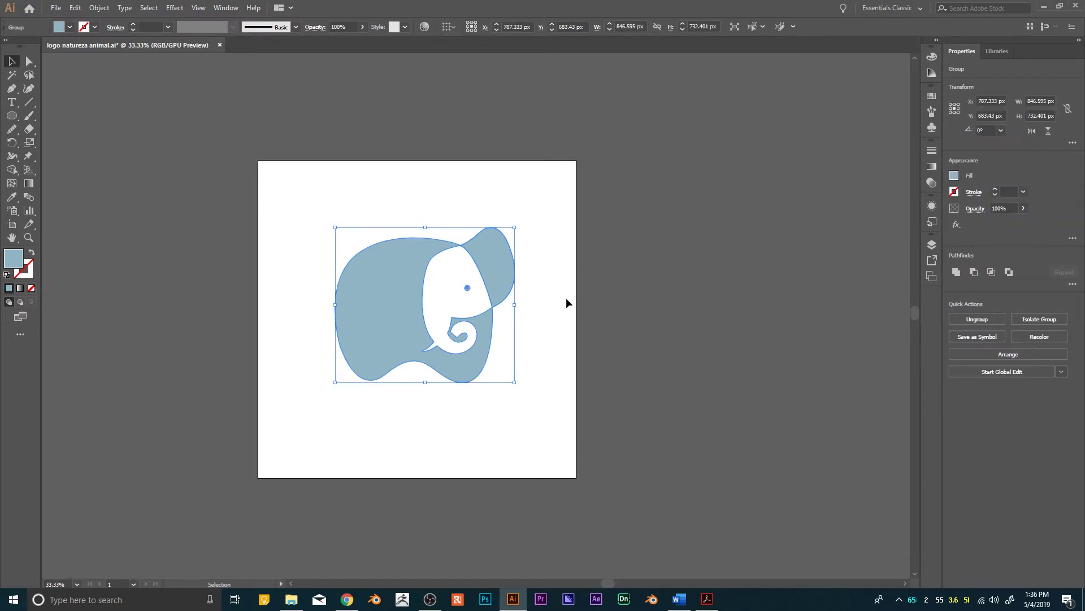
left_click(568, 303)
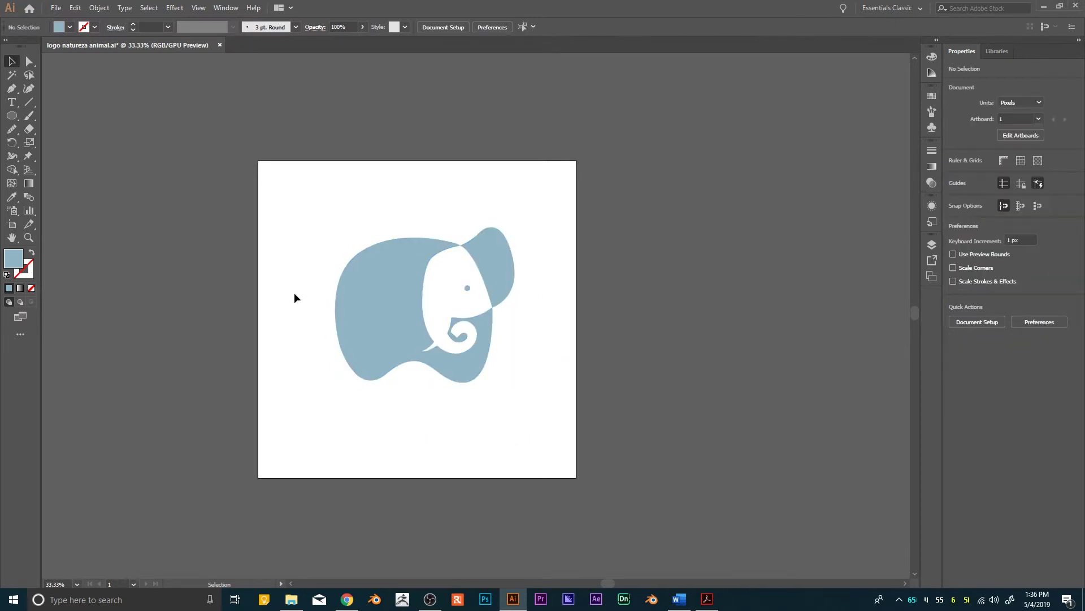
left_click_drag(314, 402, 554, 189)
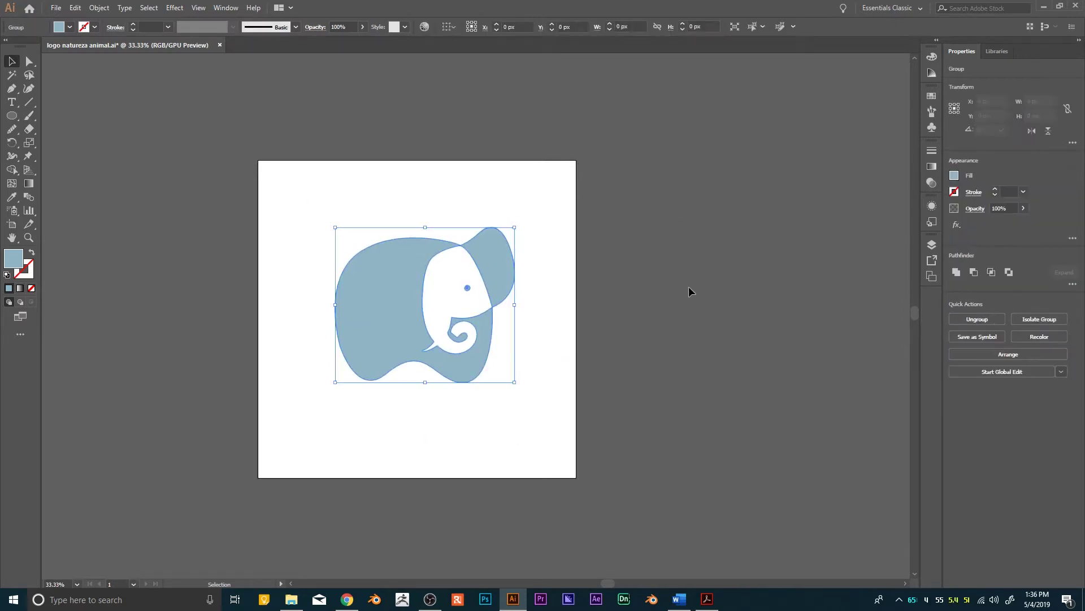
left_click(431, 443)
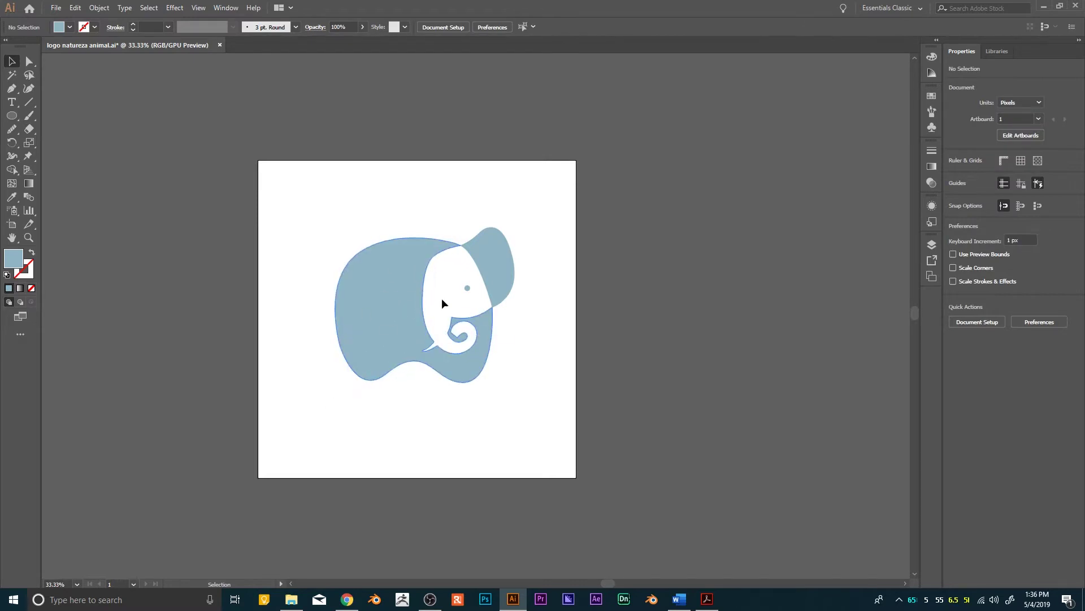
left_click_drag(290, 436, 712, 383)
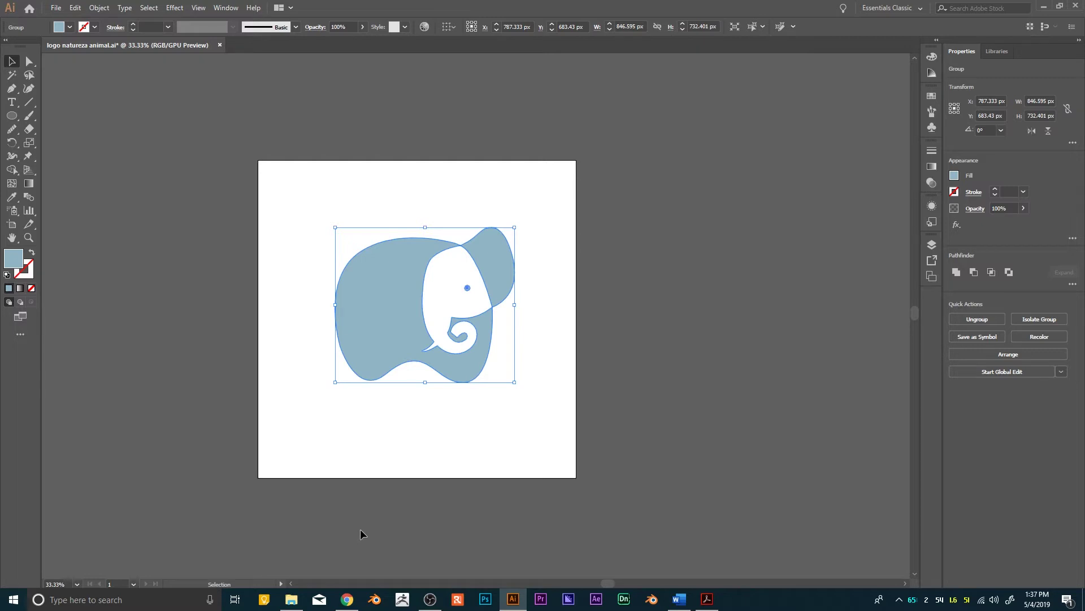
left_click(356, 500)
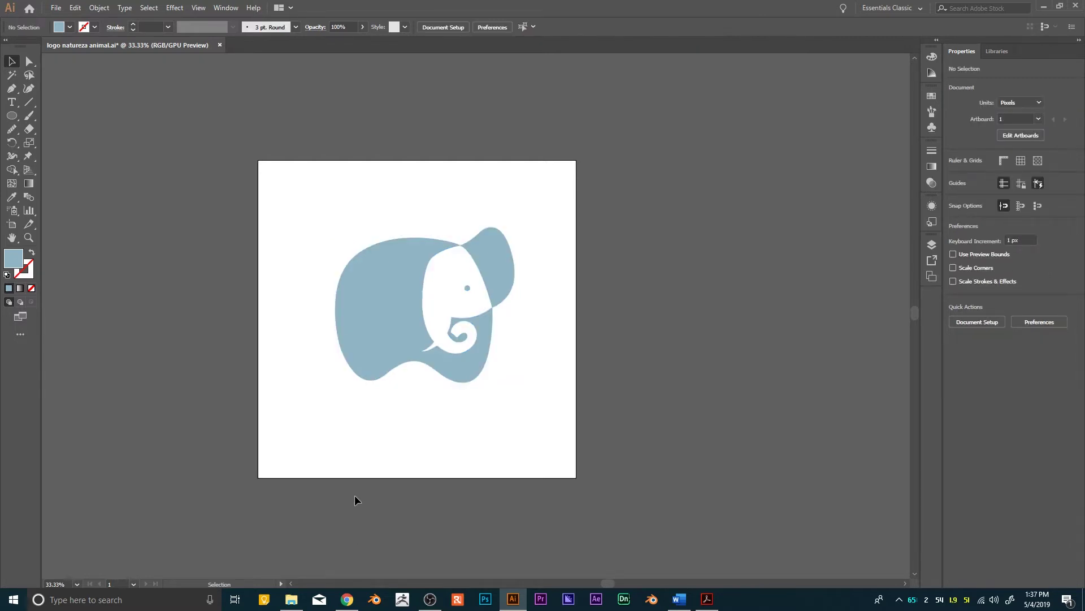
left_click(347, 599)
- Search Google for 'adobe color' and open the Adobe Color website
left_click(206, 30)
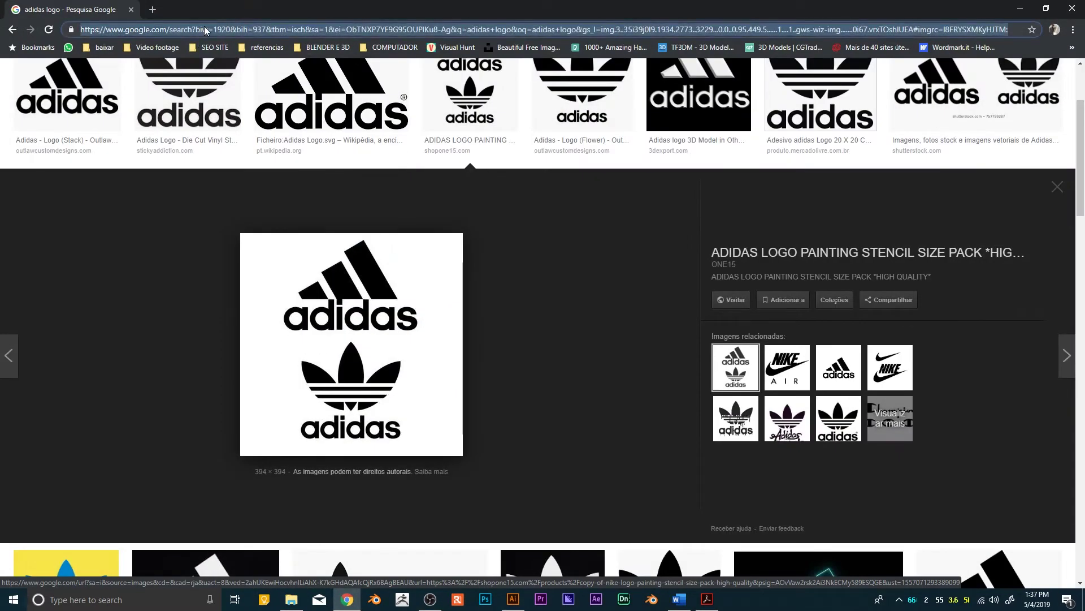
type("a")
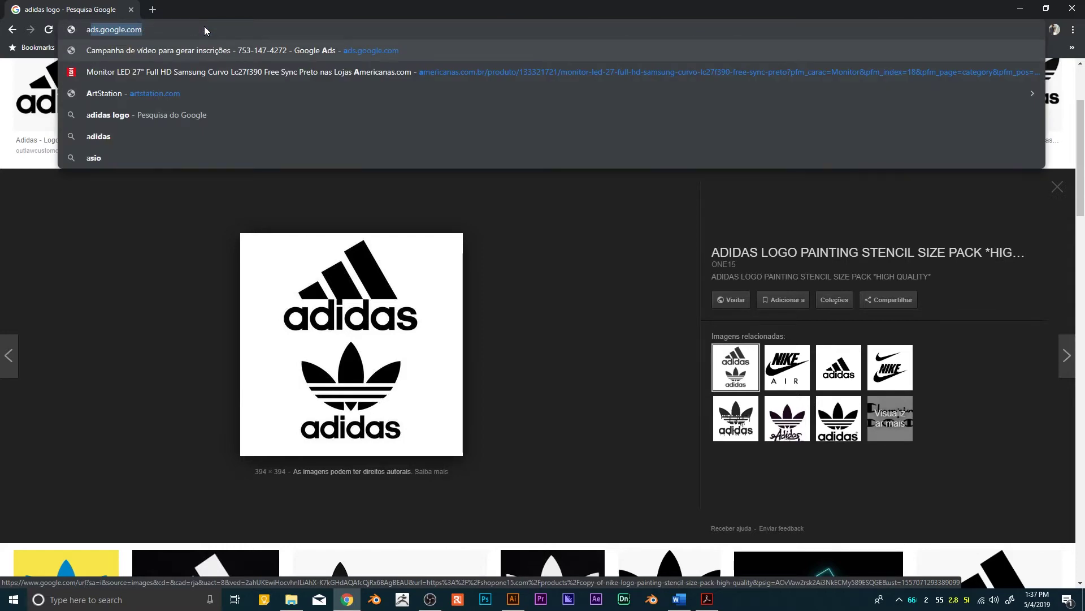
type("dobe")
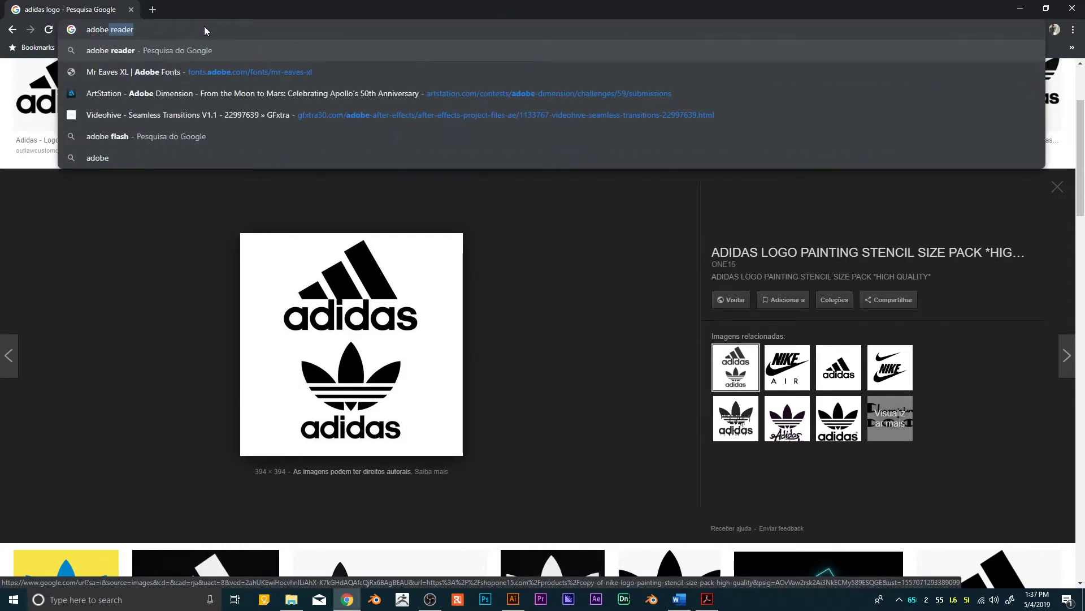
type(" color")
key("Return")
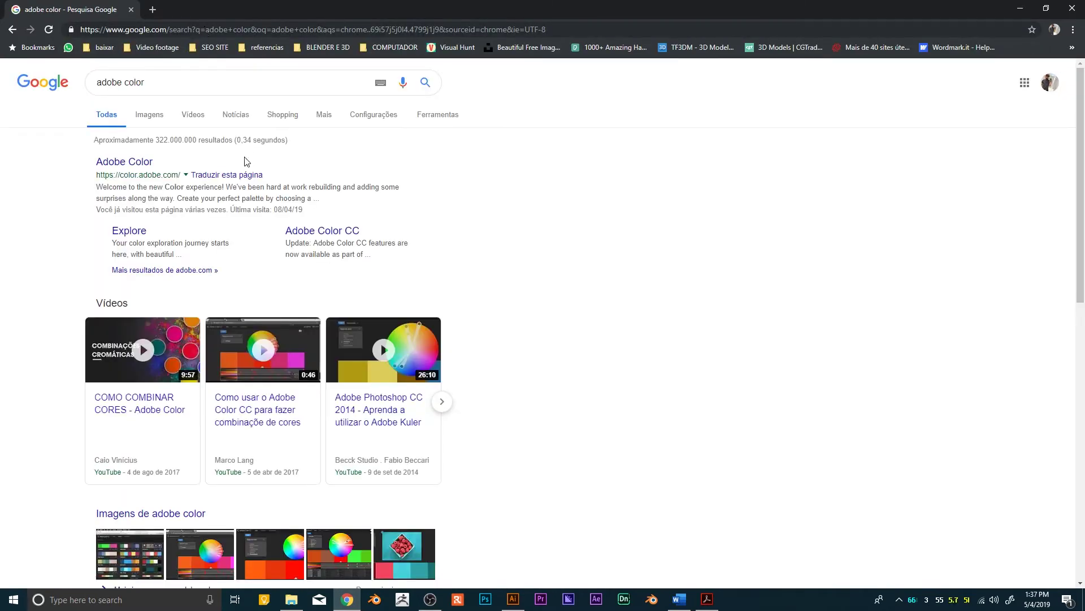
left_click(142, 165)
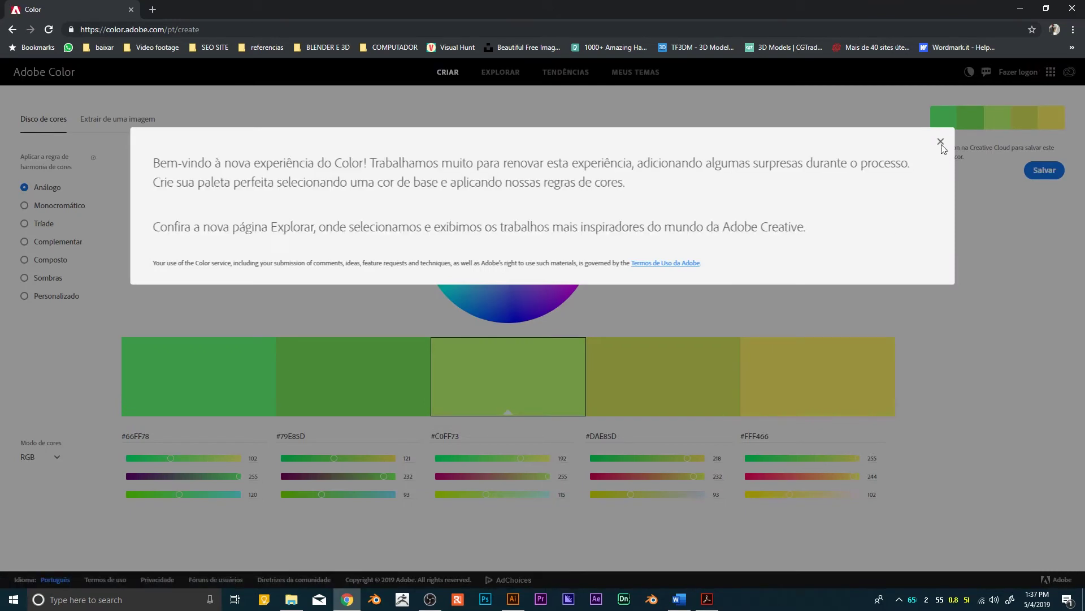
- Dismiss the Adobe Color welcome notice and drag the base hue into warm orange tones
left_click(941, 142)
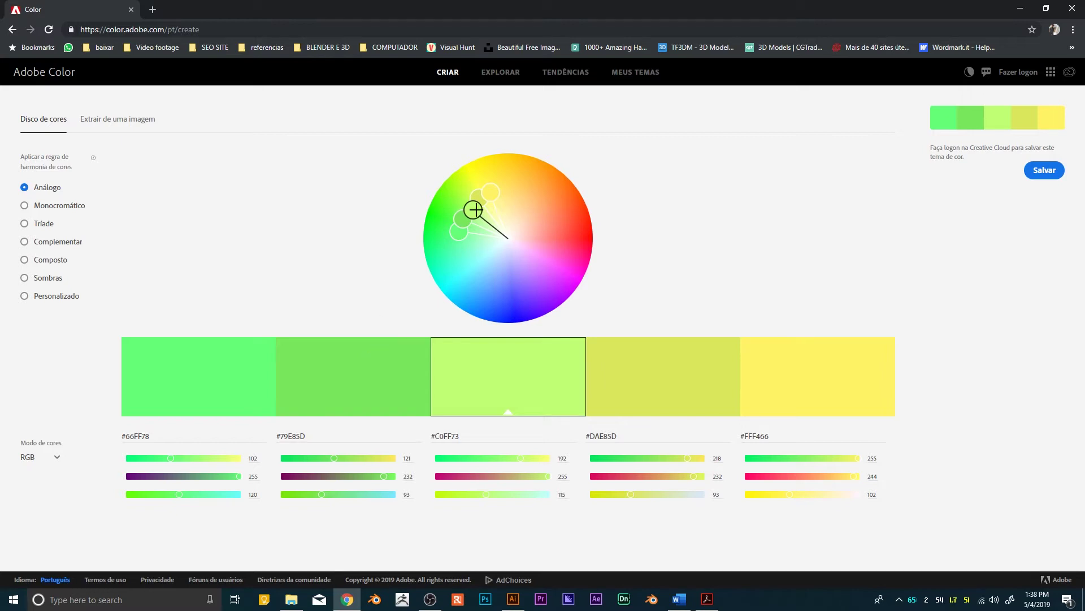
mouse_move(474, 210)
left_mouse_down()
mouse_move(547, 230)
mouse_move(508, 290)
mouse_move(477, 281)
mouse_move(456, 247)
mouse_move(524, 289)
left_mouse_up()
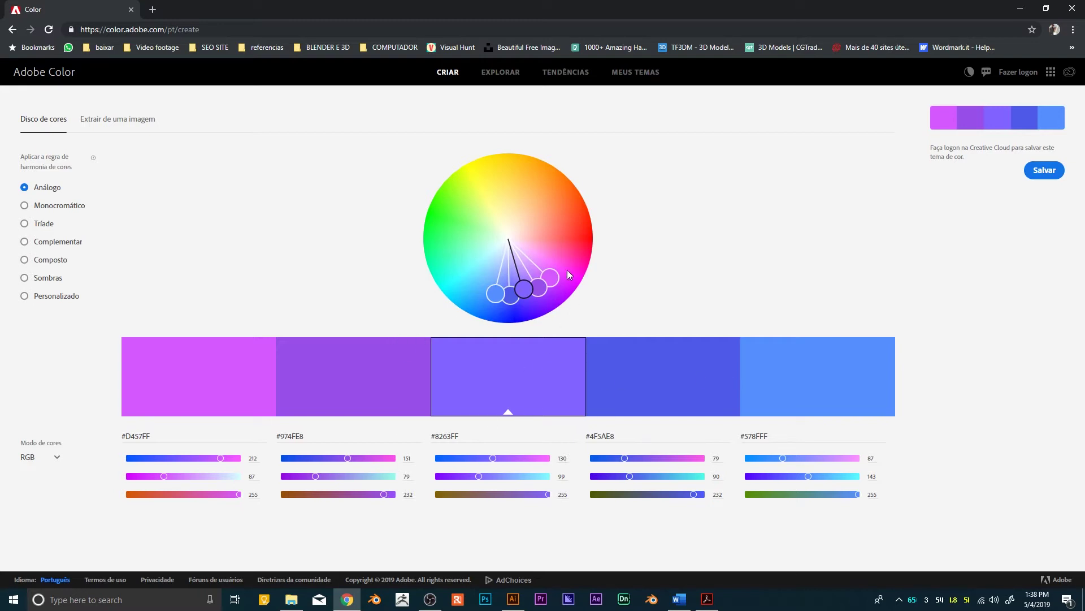
mouse_move(522, 290)
left_mouse_down()
mouse_move(485, 247)
mouse_move(495, 191)
mouse_move(482, 181)
mouse_move(493, 206)
mouse_move(439, 230)
mouse_move(497, 172)
mouse_move(559, 203)
left_mouse_up()
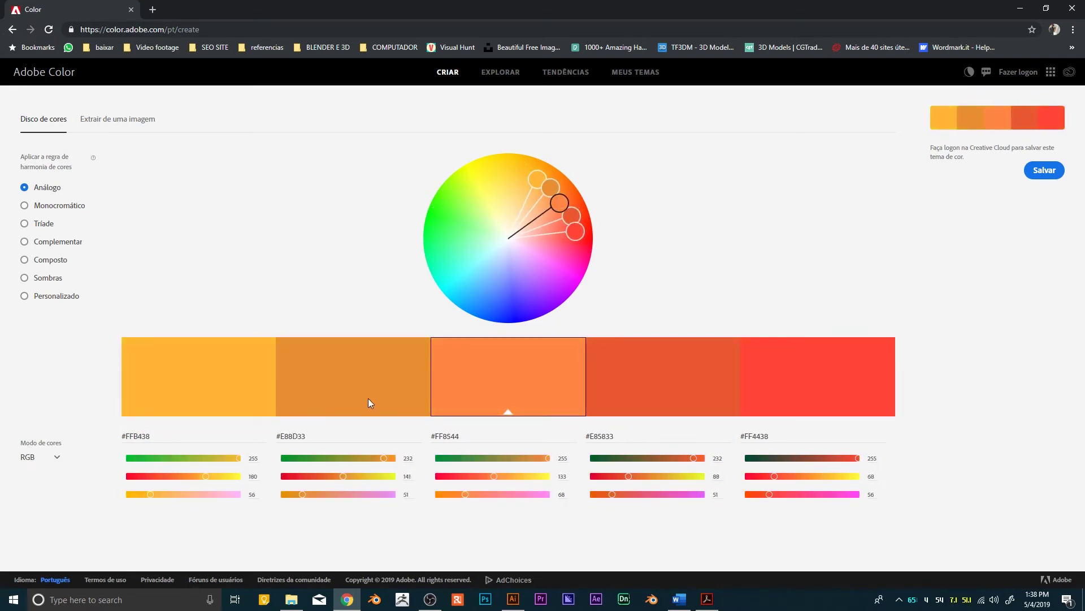
- Try the monochromatic, triad and complementary harmonies, rotating hues on the wheel
left_click(73, 205)
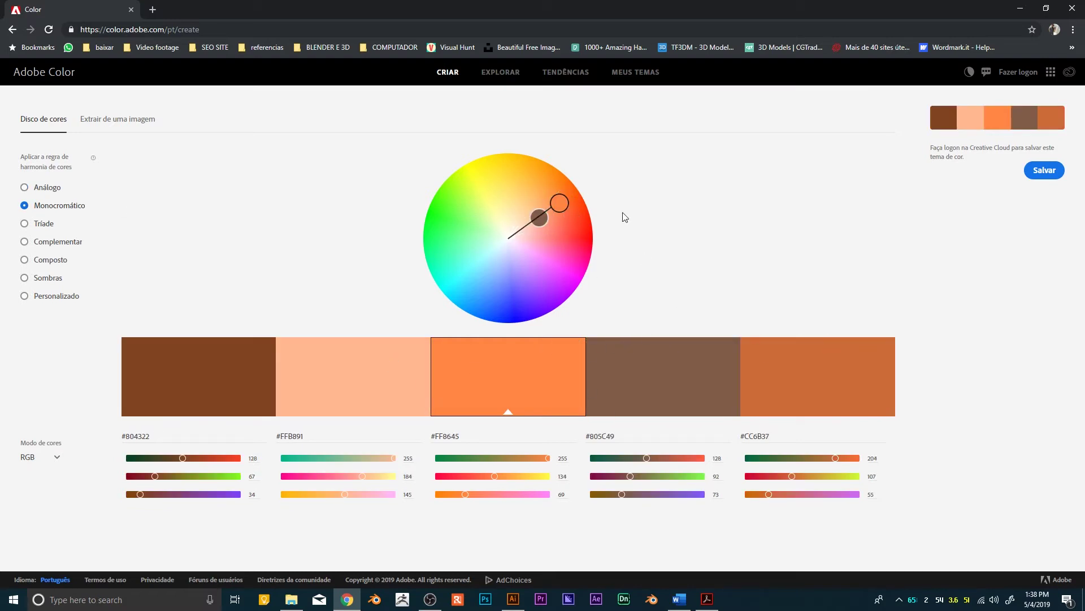
mouse_move(558, 201)
left_mouse_down()
mouse_move(431, 247)
mouse_move(464, 296)
left_mouse_up()
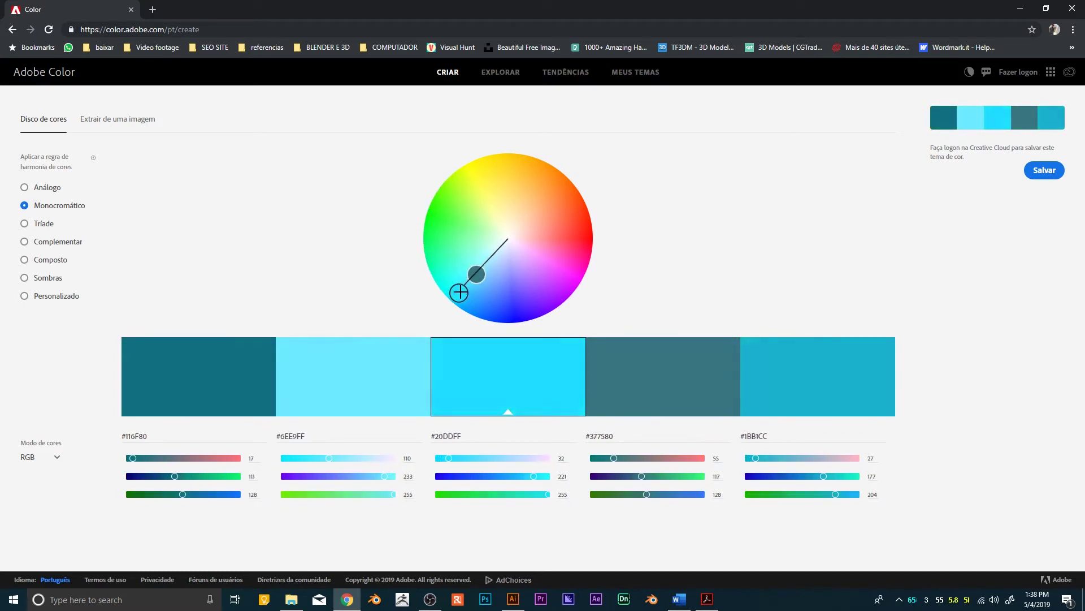
left_click(52, 228)
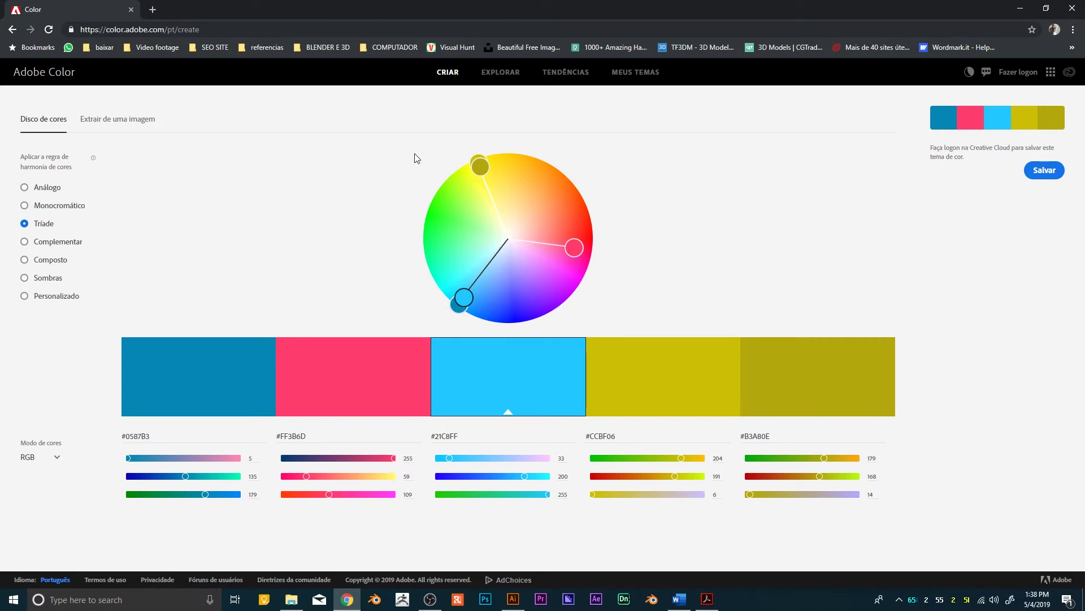
mouse_move(480, 161)
left_mouse_down()
mouse_move(571, 228)
mouse_move(572, 290)
left_mouse_up()
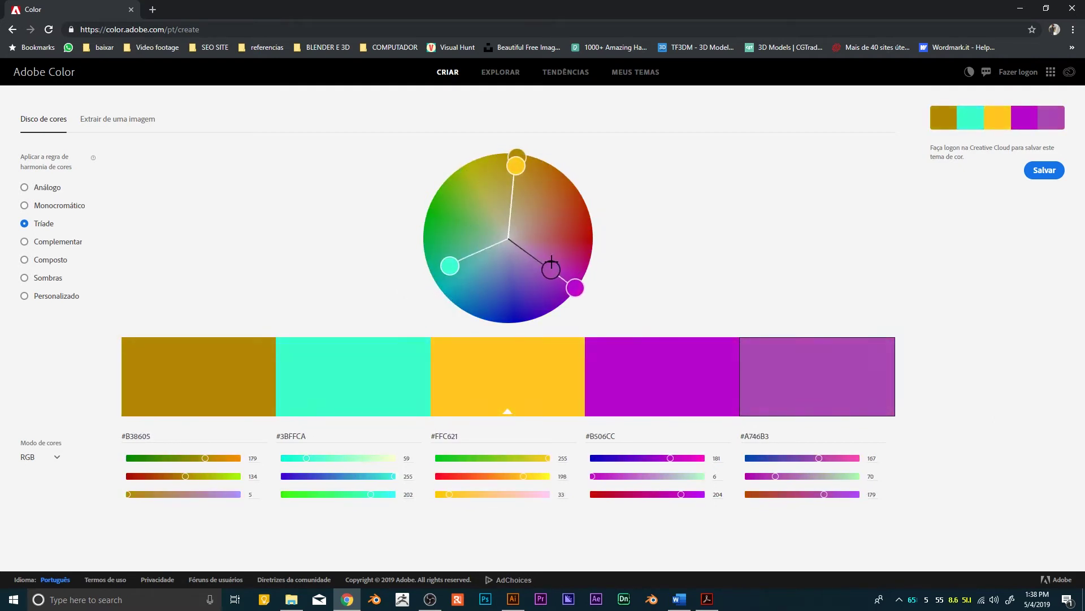
left_click(73, 242)
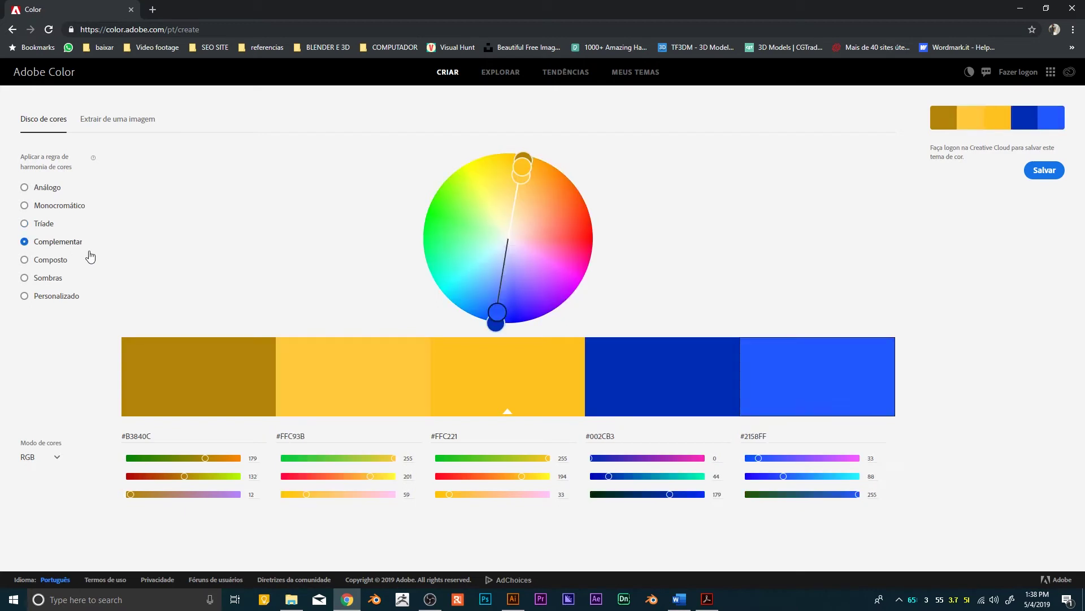
mouse_move(517, 180)
left_mouse_down()
mouse_move(560, 179)
mouse_move(568, 284)
mouse_move(544, 300)
left_mouse_up()
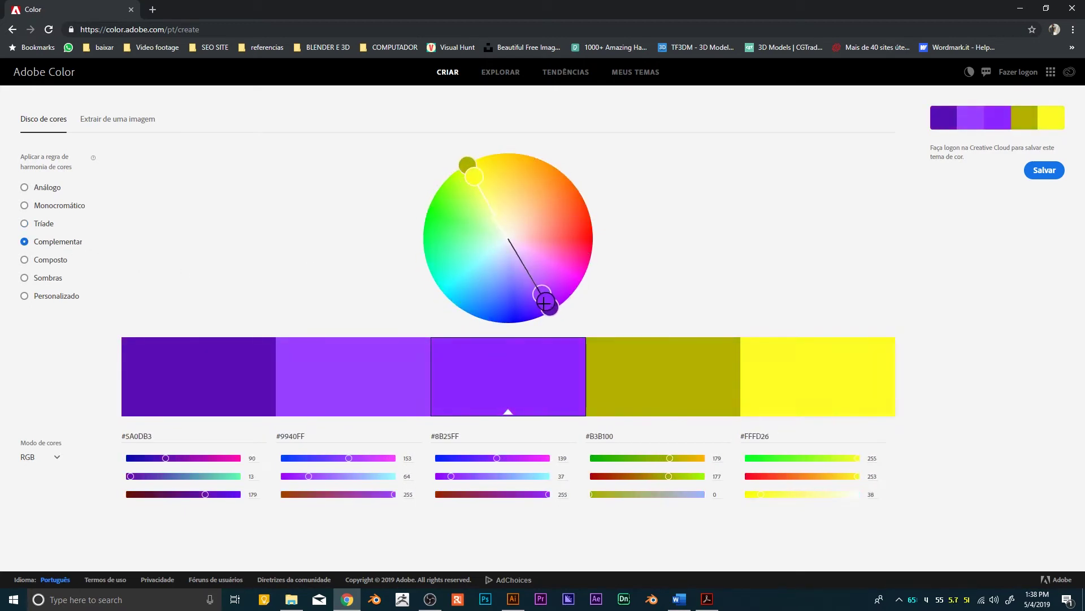
left_click_drag(476, 170, 481, 176)
- Try the compound, shades and custom rules, then return to analogous, #D2FF42 to #FFC042
left_click(68, 259)
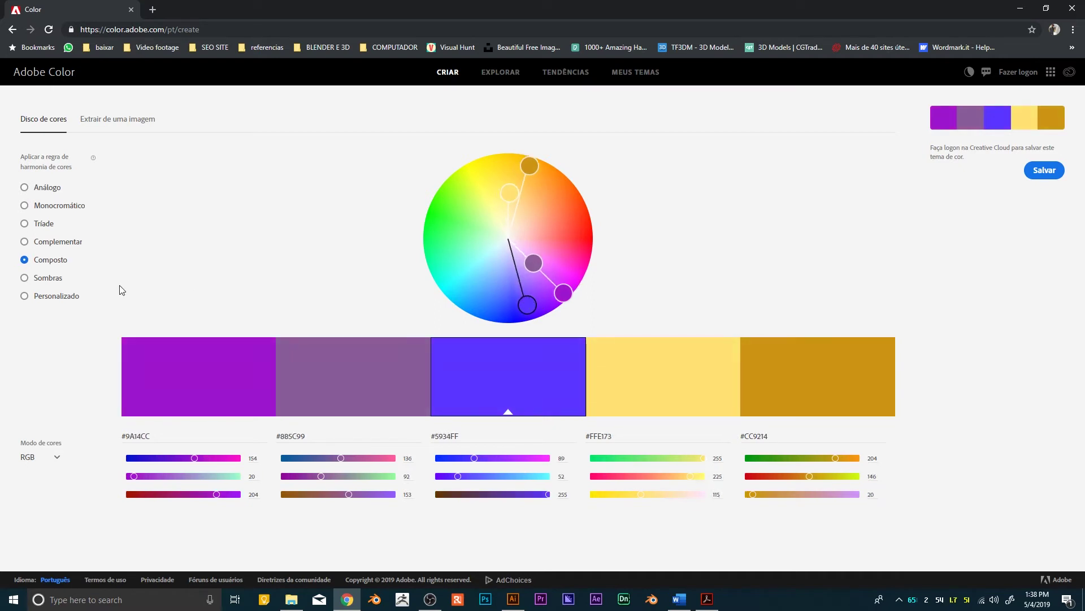
left_click(45, 278)
mouse_move(518, 286)
left_mouse_down()
mouse_move(480, 242)
mouse_move(473, 303)
mouse_move(504, 312)
mouse_move(473, 266)
mouse_move(501, 183)
left_mouse_up()
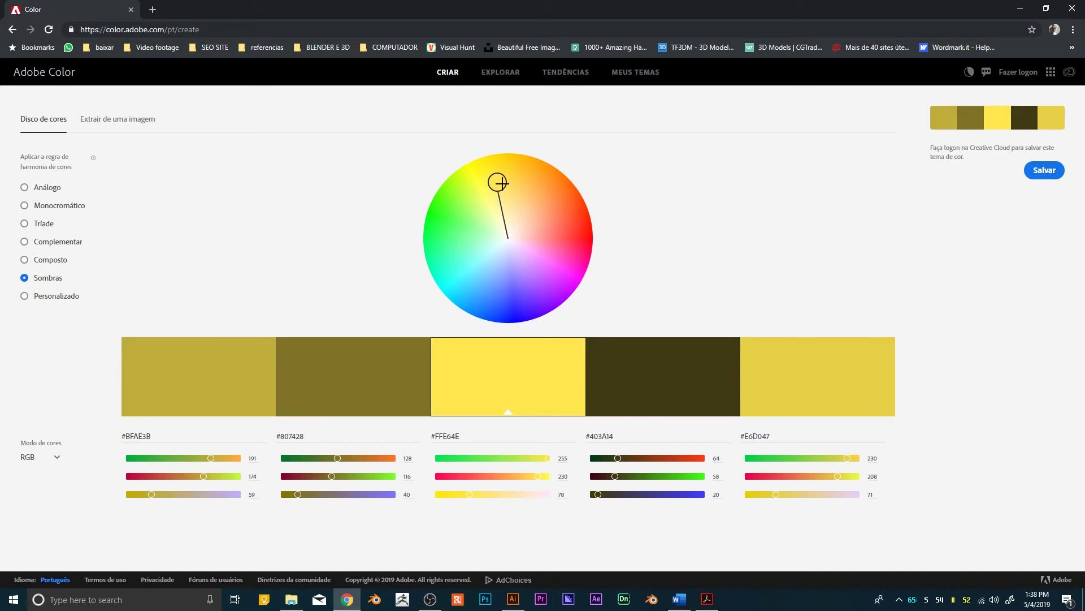
left_click(57, 298)
left_click(58, 191)
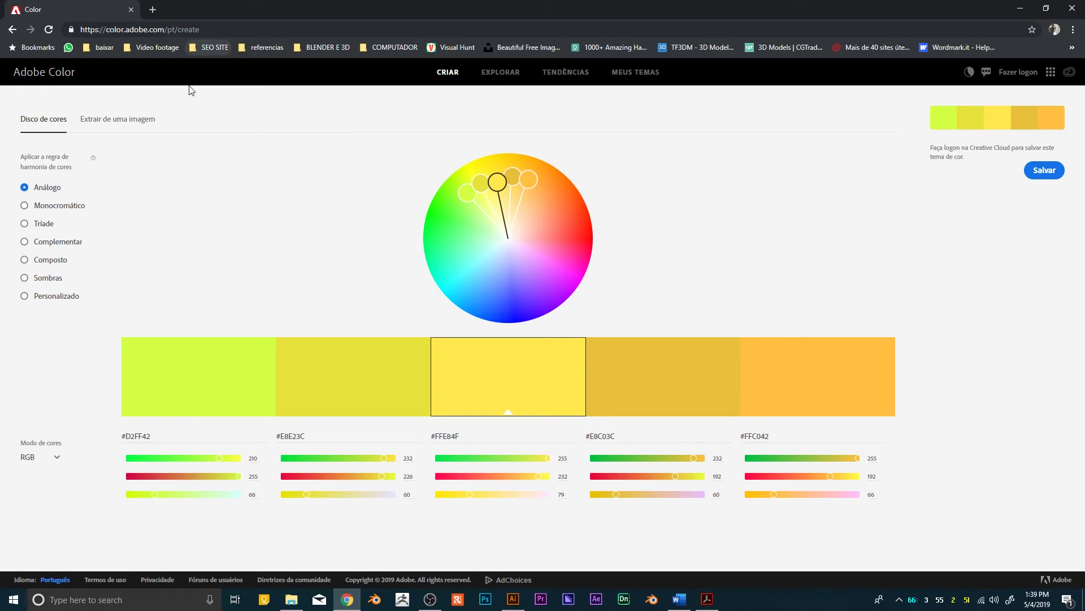
- Search 'coulor for lovers' in a new tab and open the COLOURlovers homepage
left_click(153, 10)
type("cou")
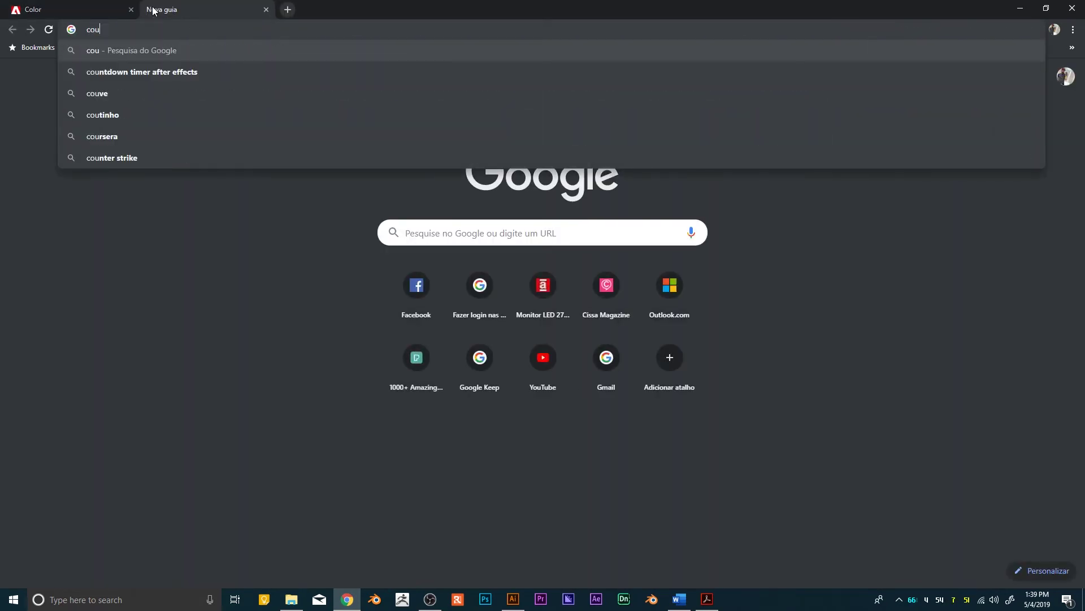
type("lor ")
type("for lovers")
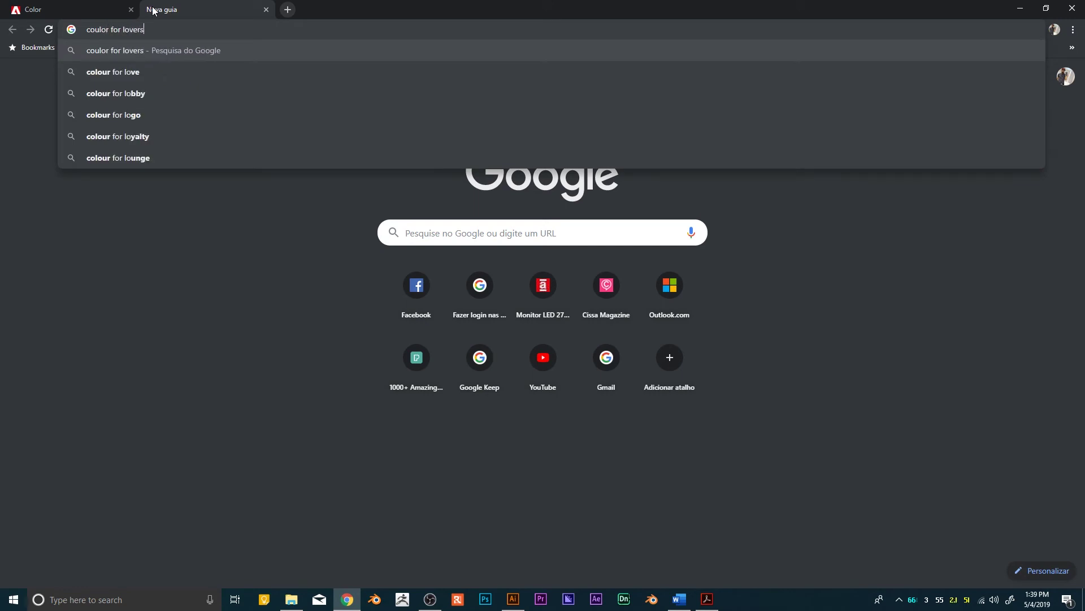
key("Return")
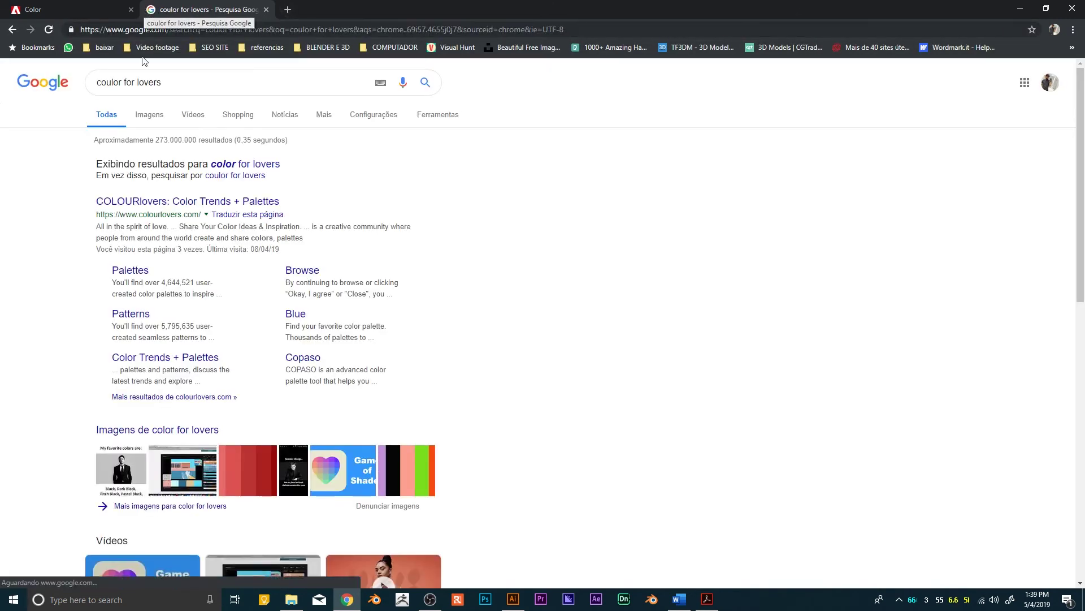
left_click(168, 207)
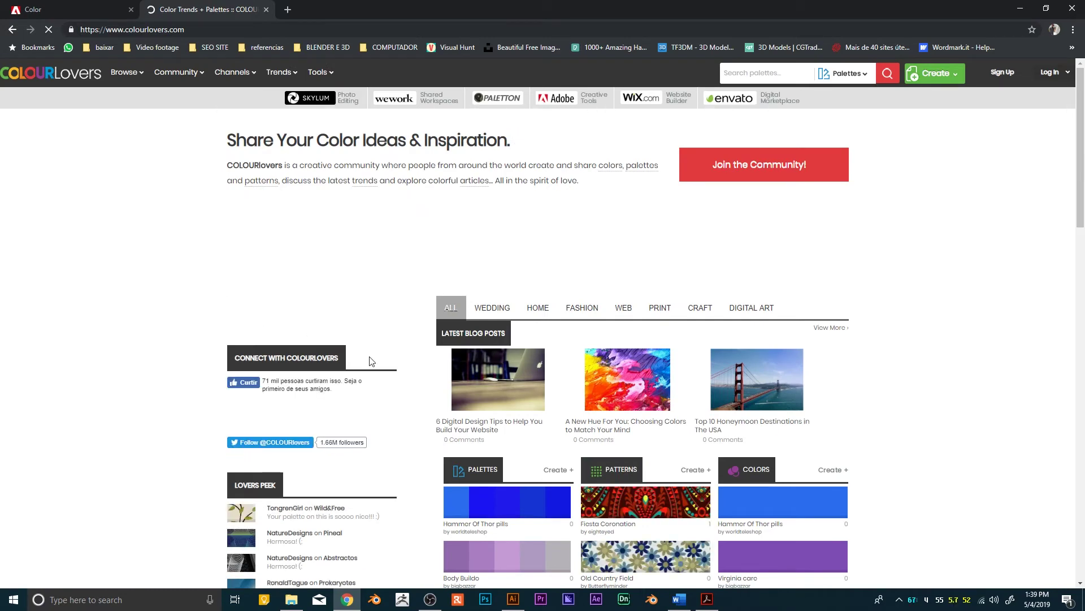
scroll(778, 299, "down", 5)
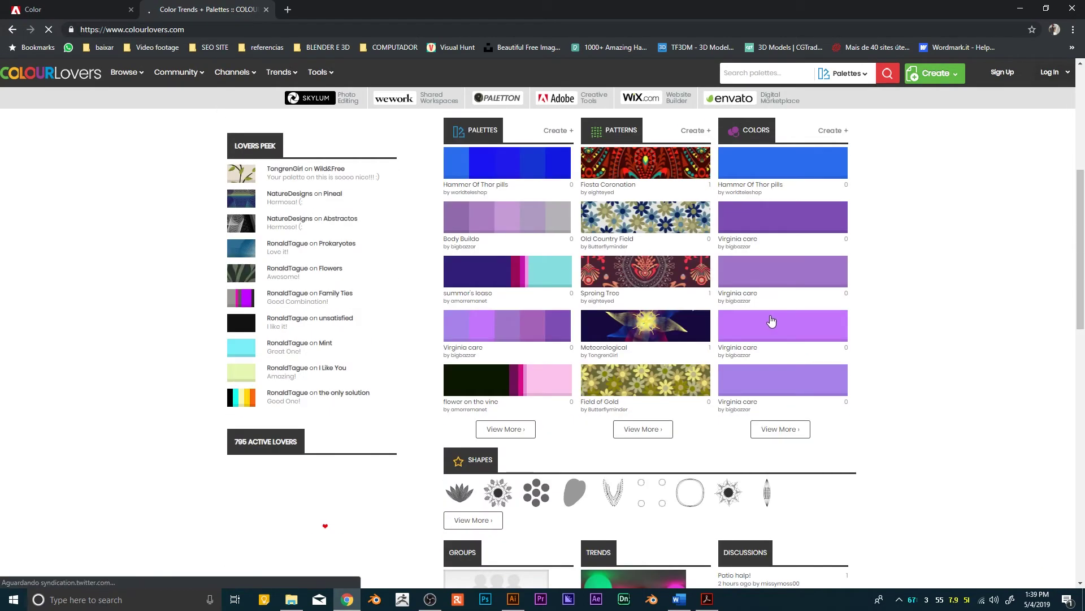
scroll(766, 325, "down", 2)
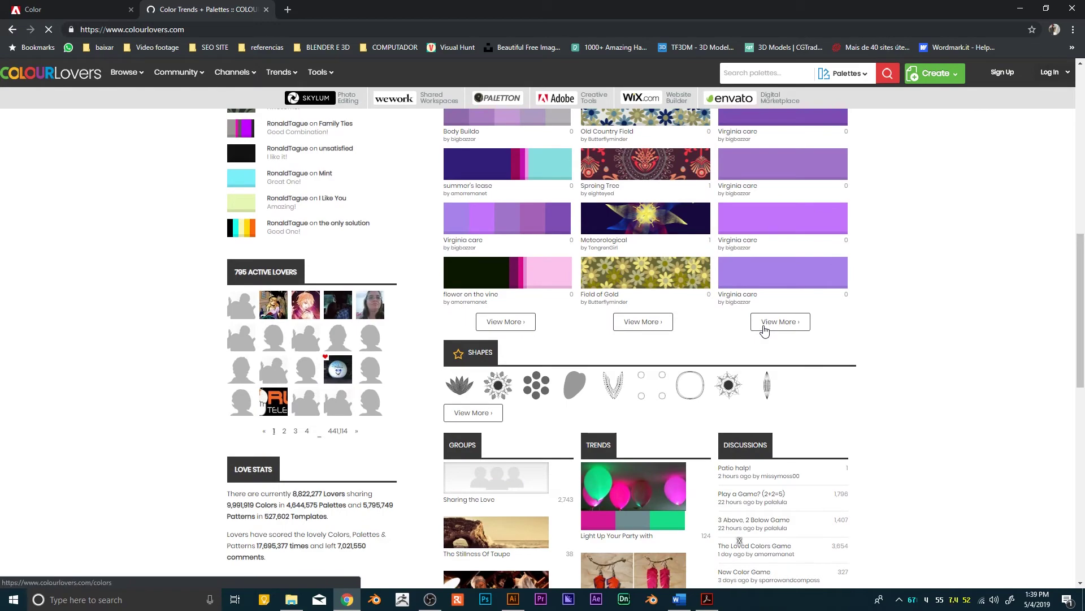
scroll(764, 331, "down", 5)
scroll(755, 343, "up", 7)
scroll(756, 346, "up", 7)
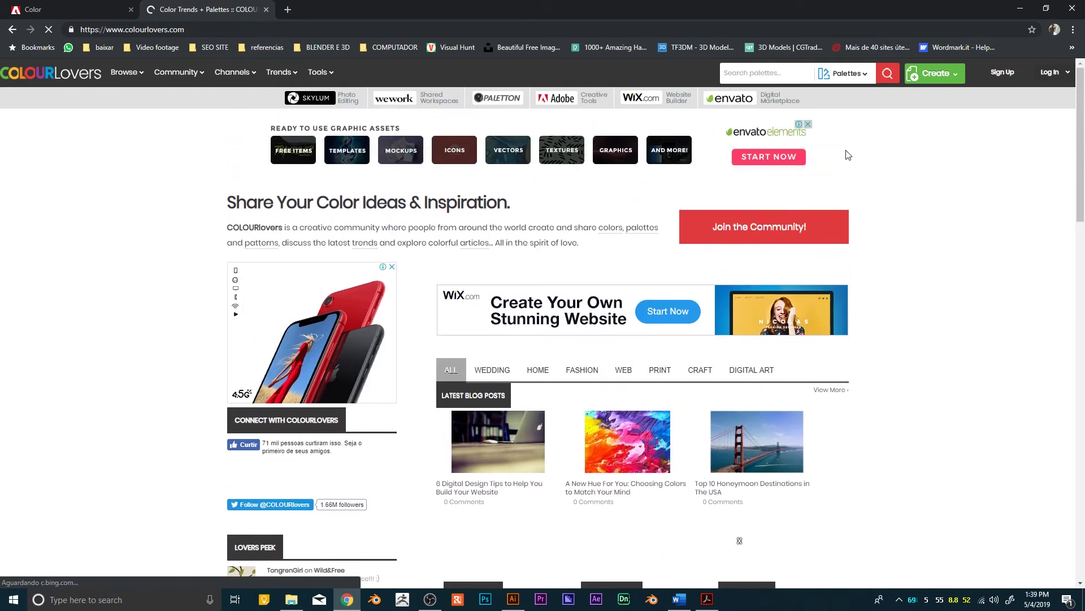
scroll(823, 402, "down", 3)
scroll(846, 416, "up", 3)
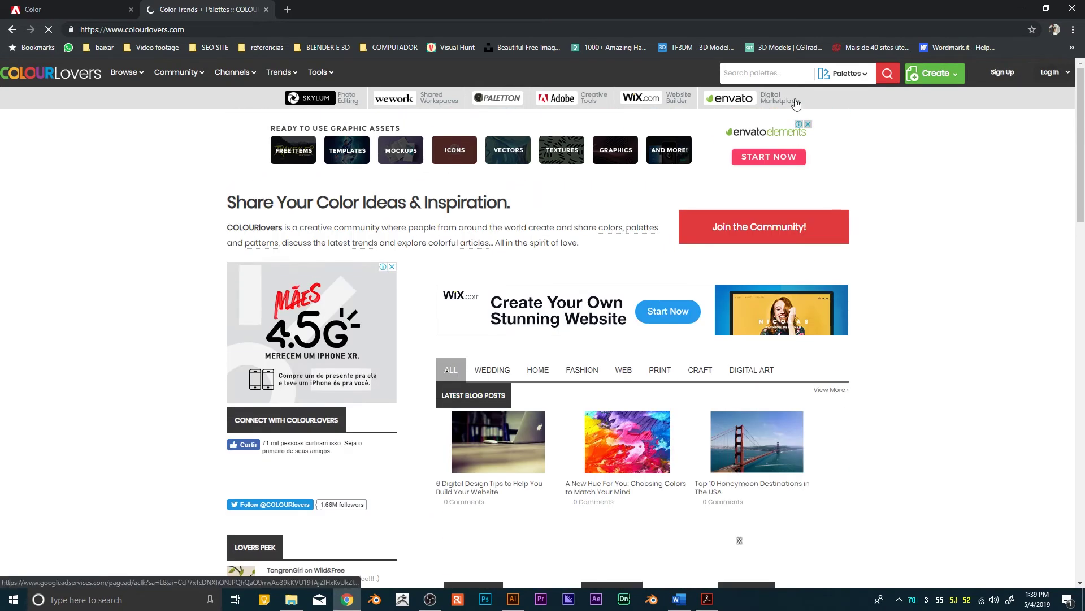
left_click(784, 67)
- Search COLOURlovers palettes for 'wild' and scroll through the results
type("wild")
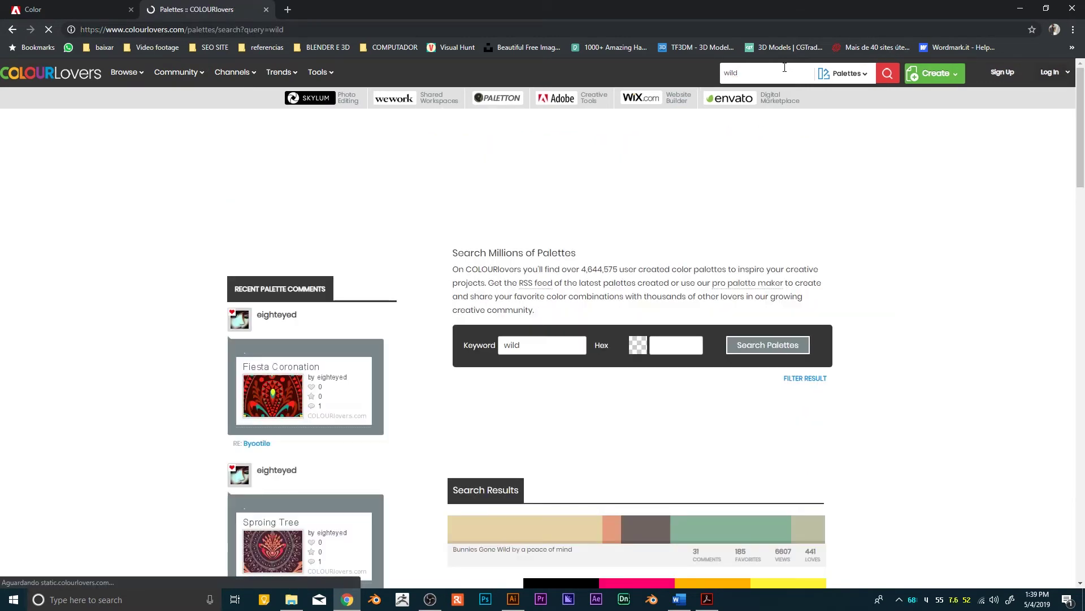
scroll(814, 164, "down", 3)
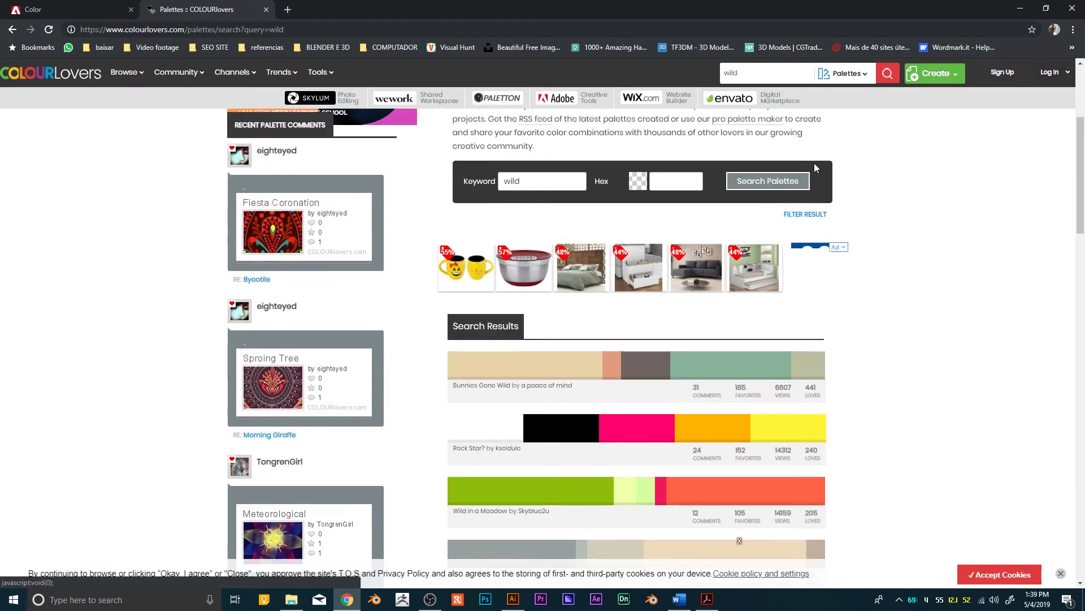
scroll(815, 168, "down", 1)
scroll(752, 212, "down", 1)
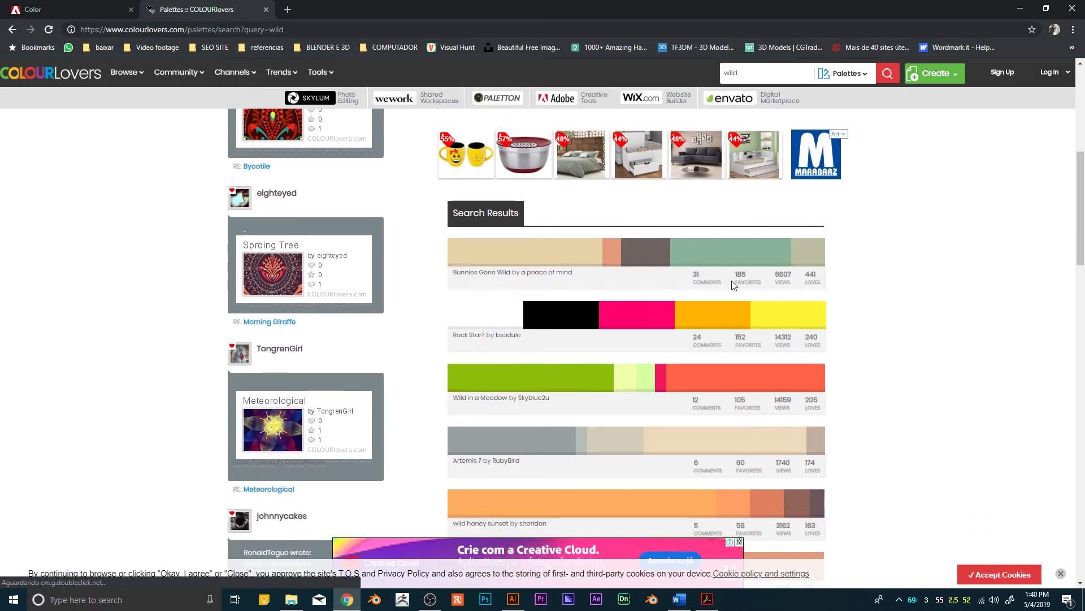
scroll(717, 291, "down", 3)
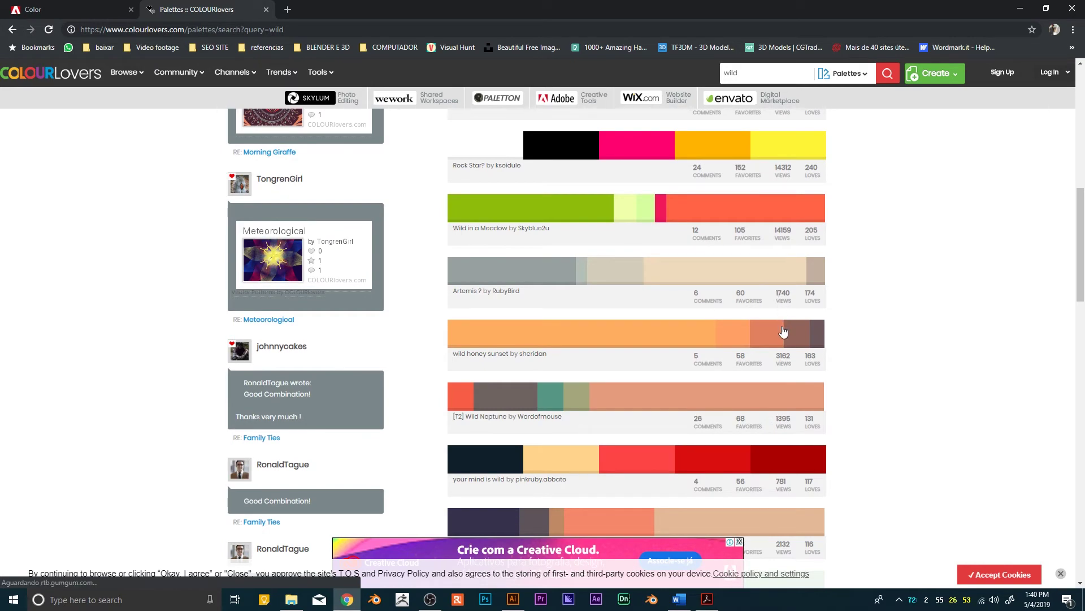
scroll(733, 333, "down", 4)
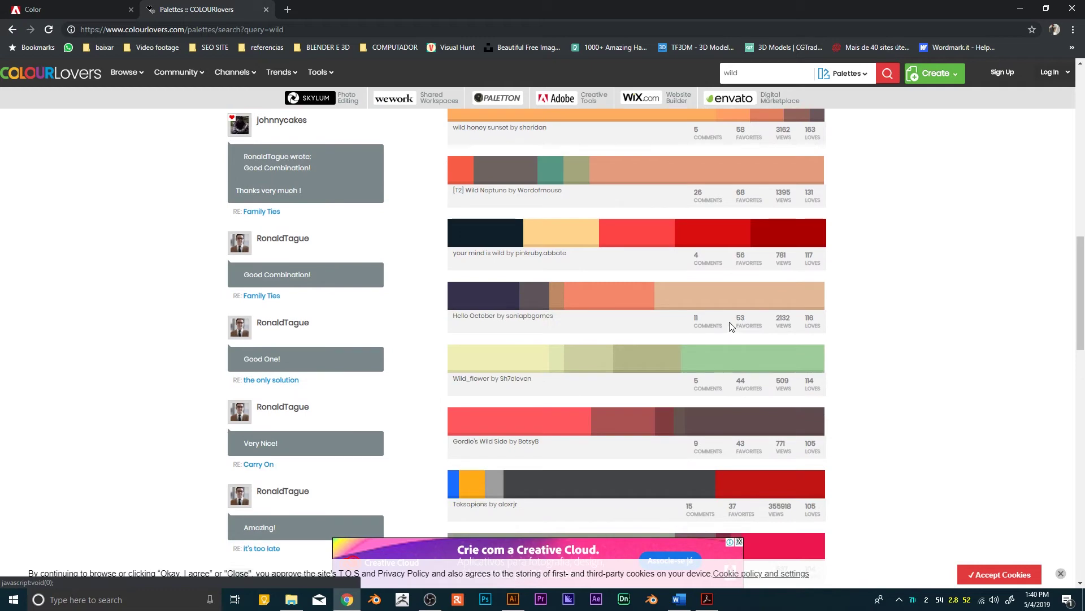
scroll(729, 326, "down", 2)
scroll(735, 311, "down", 2)
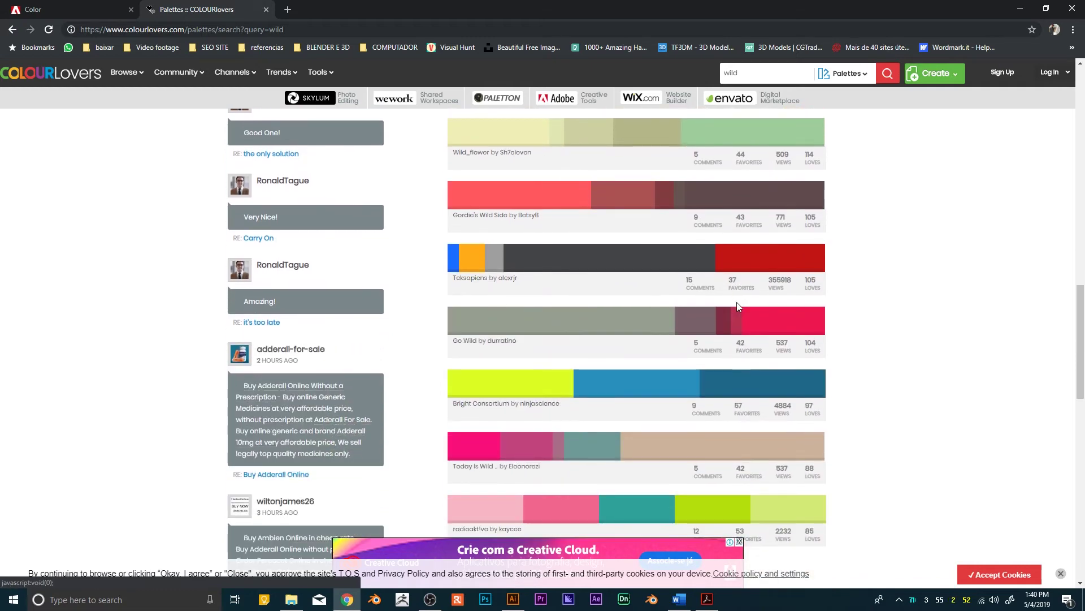
scroll(737, 305, "down", 3)
- Capture the Bunnies Gone Wild palette strip as a screen snip
scroll(712, 328, "up", 1)
scroll(686, 347, "up", 9)
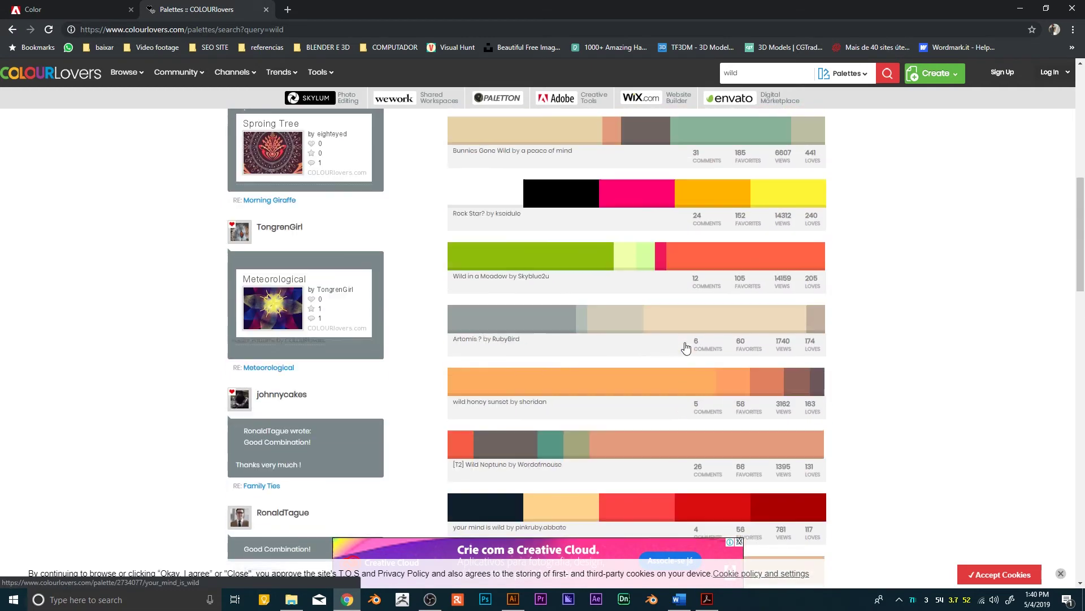
scroll(790, 339, "up", 3)
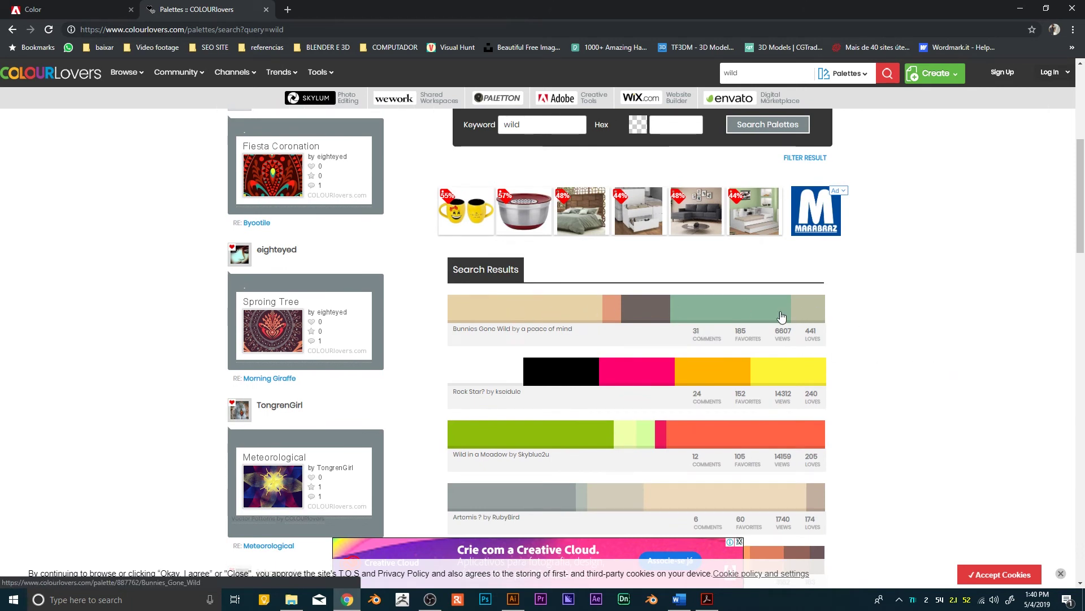
key("super+shift+s")
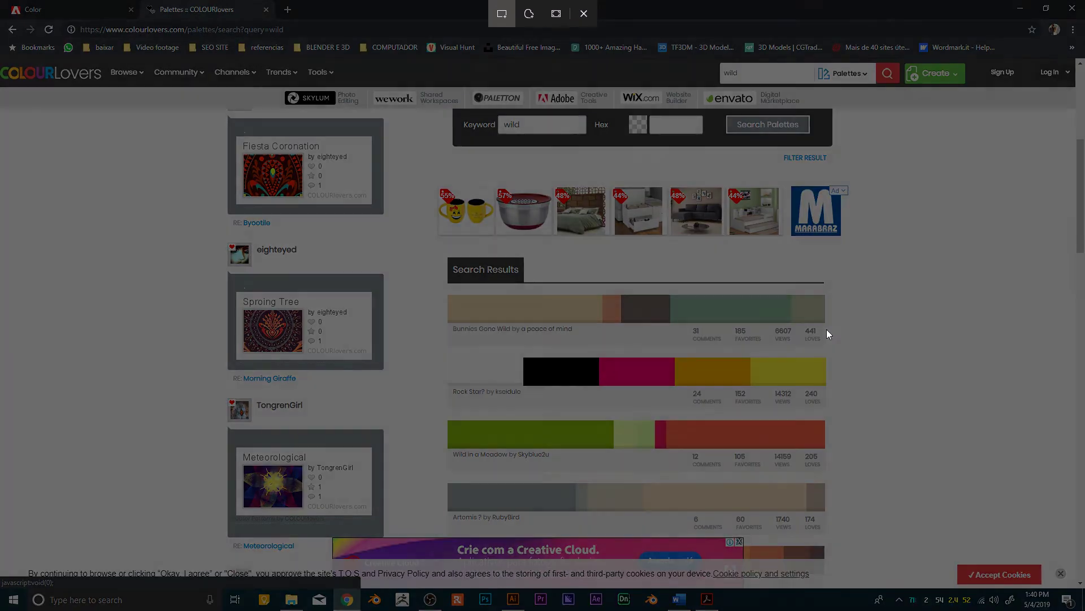
left_click_drag(826, 326, 449, 292)
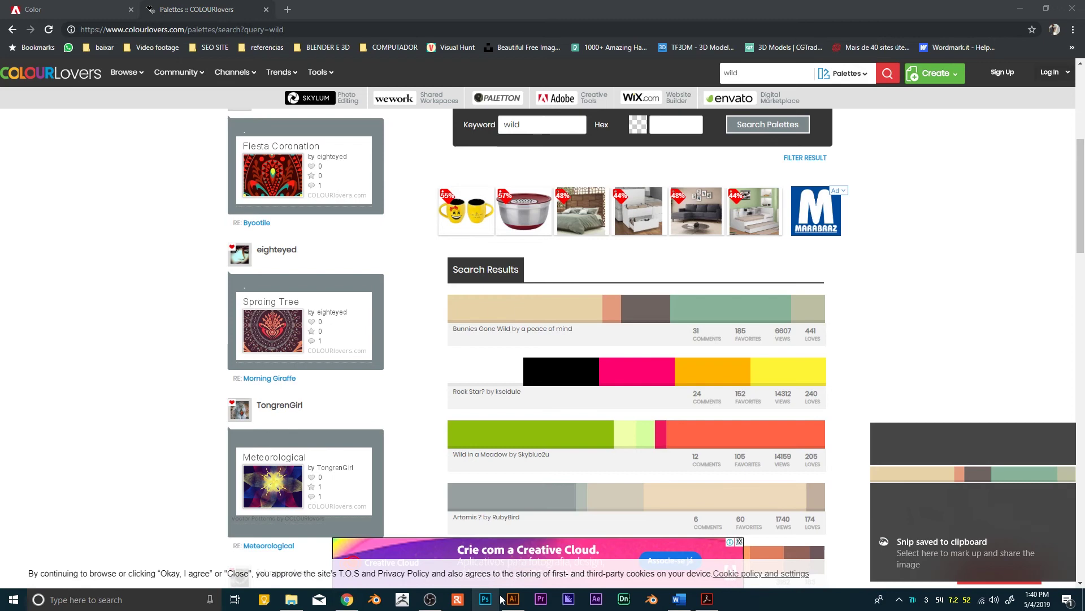
- Paste the Bunnies Gone Wild snip into the elephant file and place it above the artboard
left_click(513, 598)
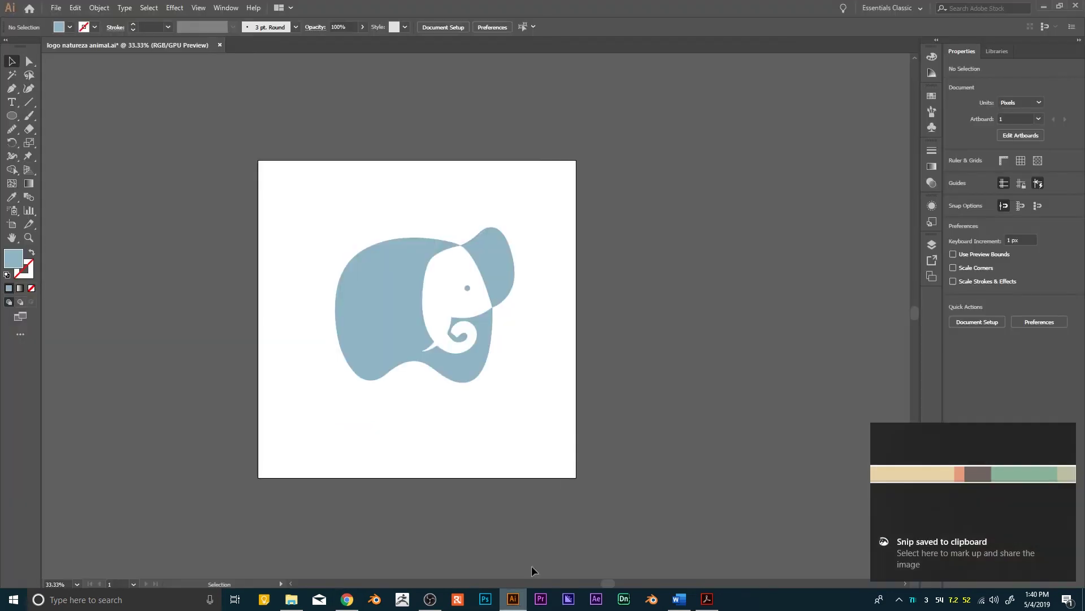
key("ctrl+v")
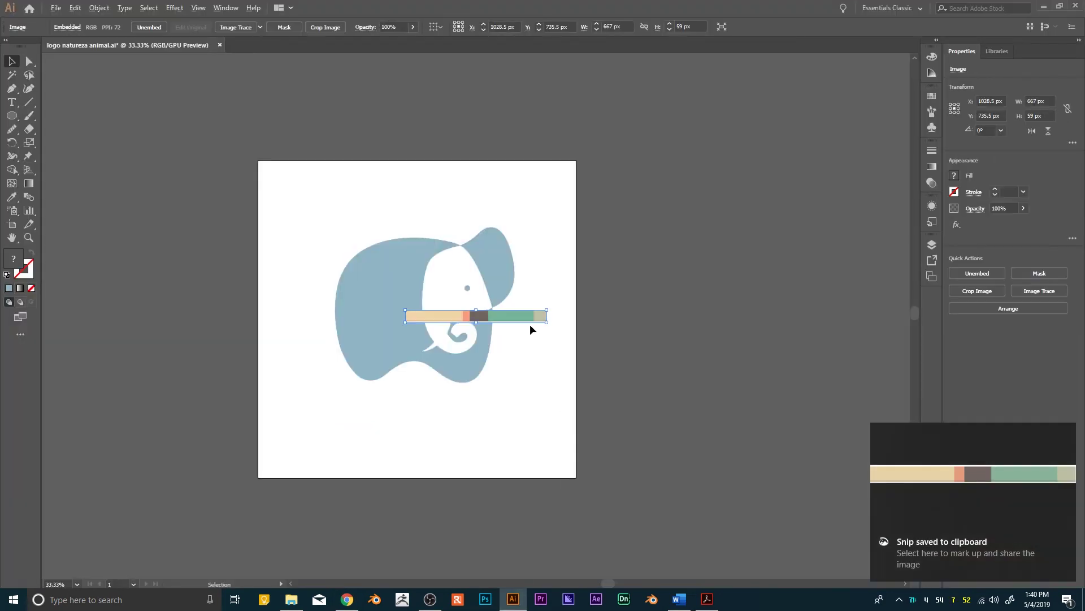
scroll(530, 328, "up", 1, "alt")
scroll(509, 311, "down", 1, "alt")
mouse_move(507, 307)
left_mouse_down()
mouse_move(485, 218)
mouse_move(431, 194)
mouse_move(433, 131)
left_mouse_up()
scroll(477, 219, "up", 1, "alt")
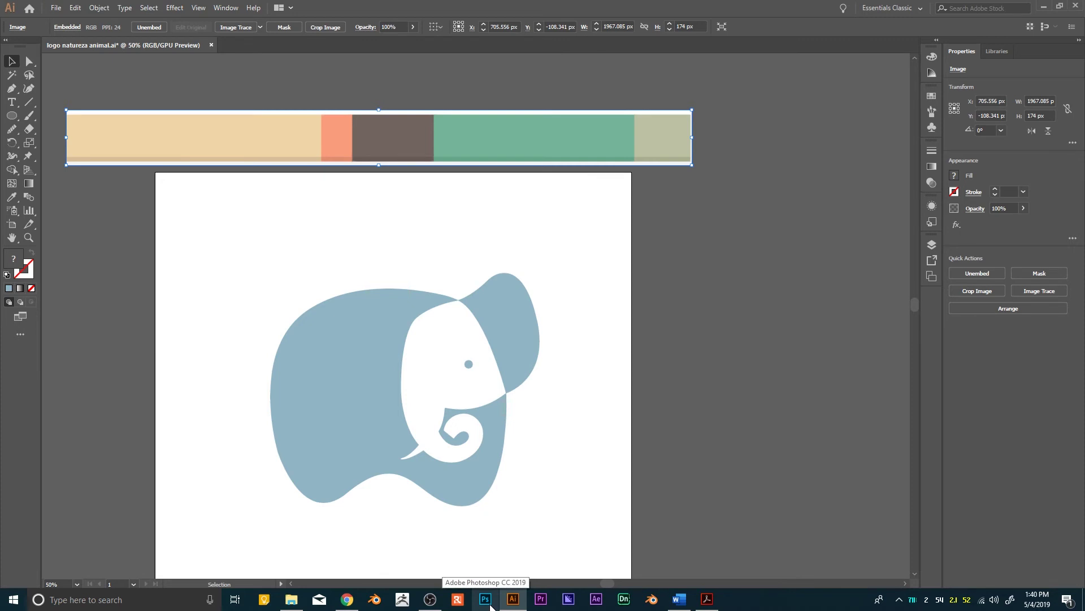
- Fill the elephant group with the palette strip's sage green using the Eyedropper
left_click(696, 294)
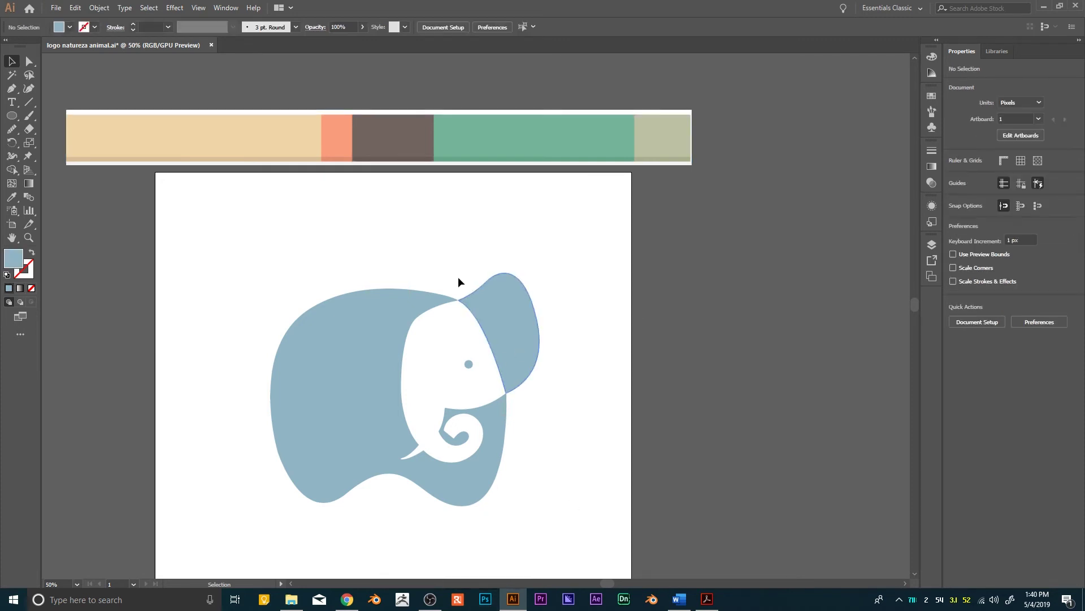
left_click(392, 396)
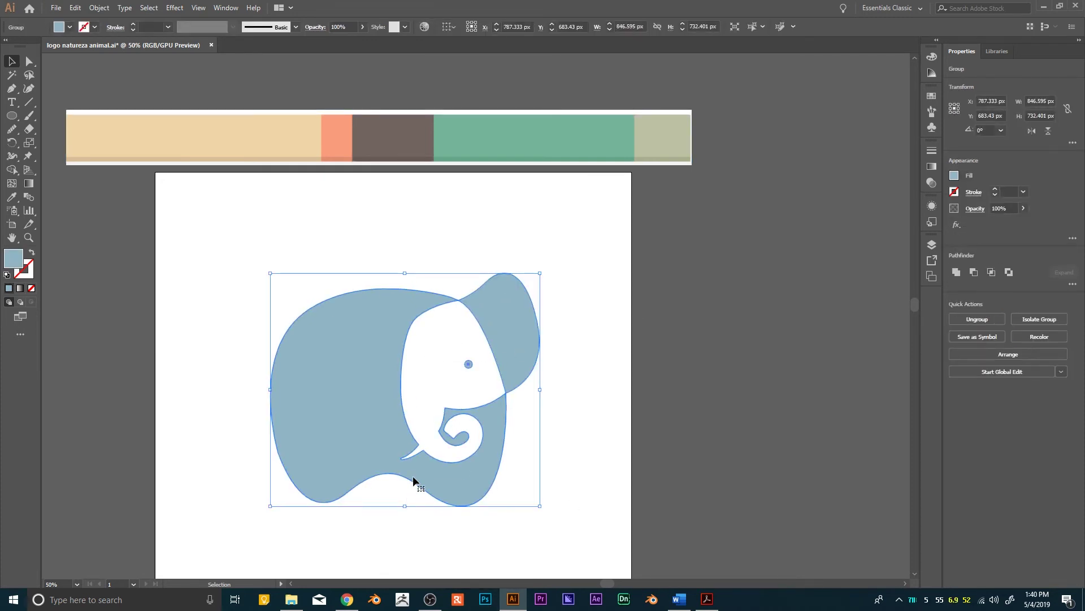
key("i")
left_click(447, 144)
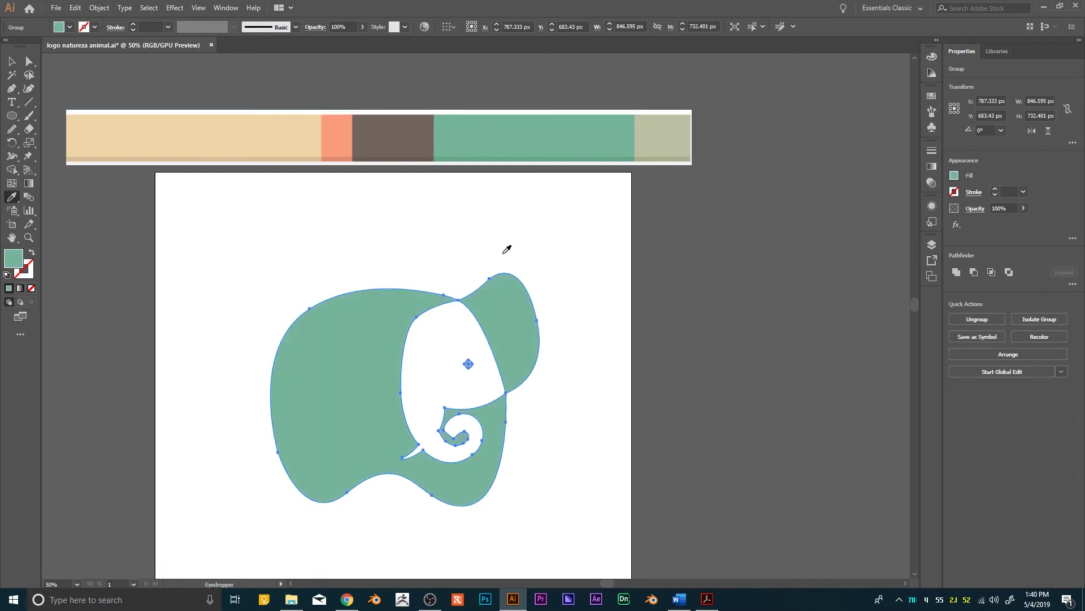
left_click(13, 59)
left_click(638, 283)
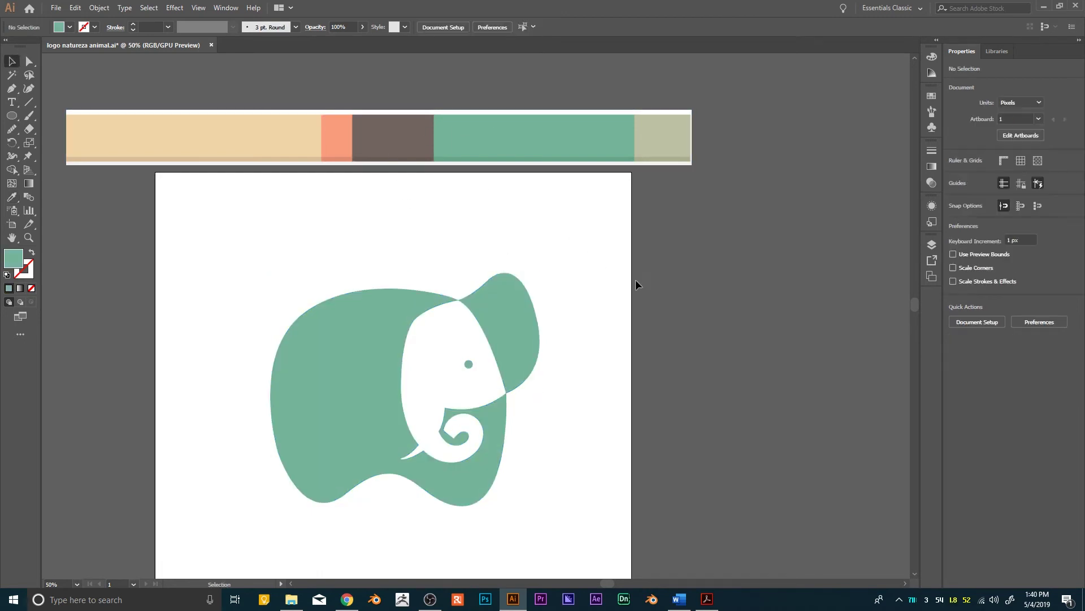
scroll(669, 310, "down", 1)
scroll(673, 311, "down", 1)
scroll(673, 312, "up", 1)
scroll(673, 312, "down", 1)
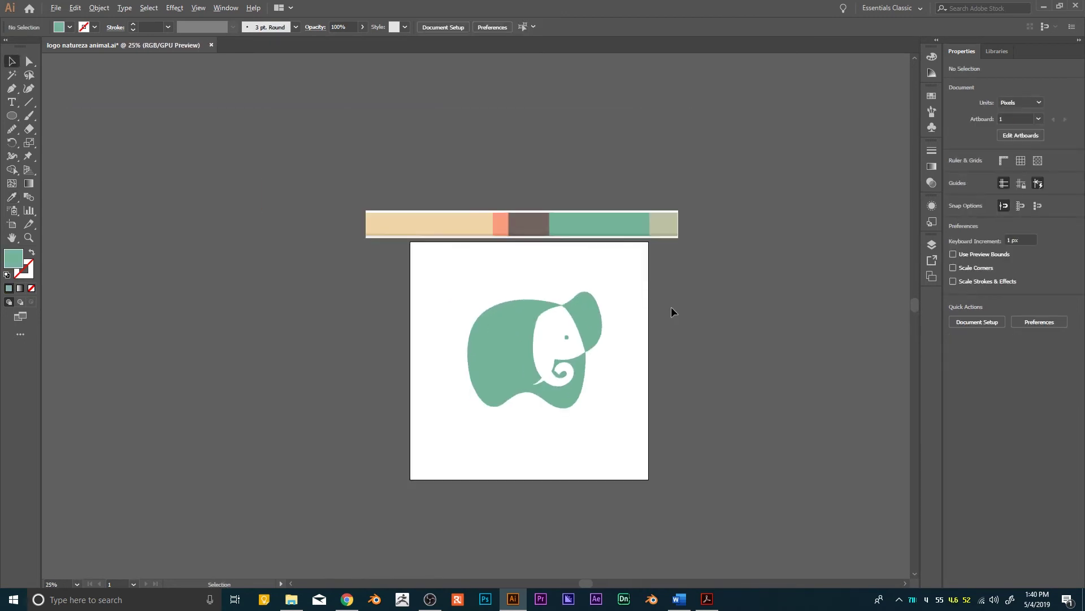
scroll(673, 311, "up", 1)
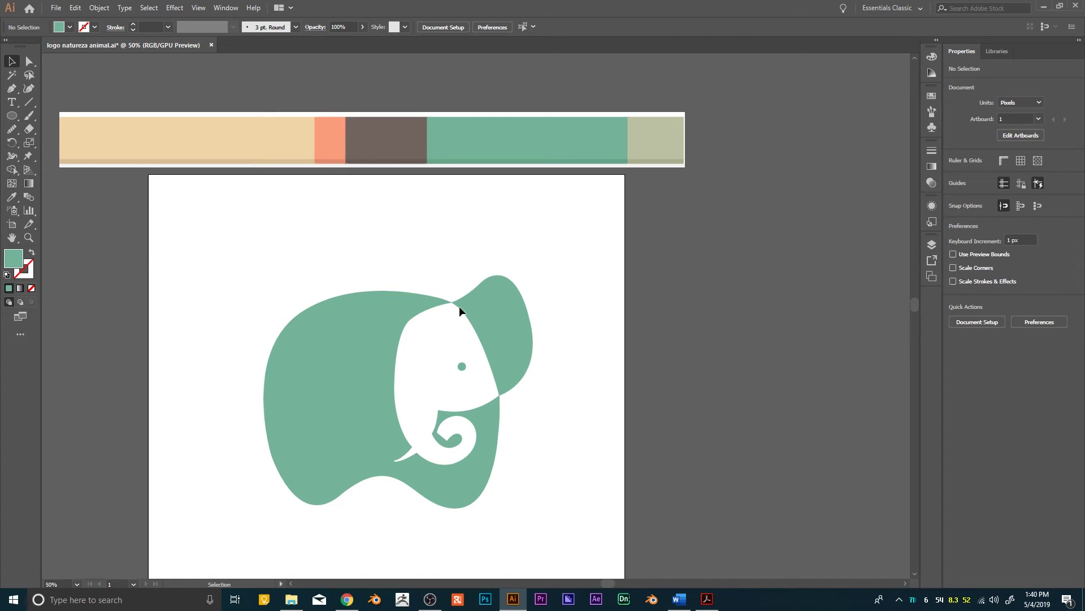
- Sample the green, salmon and brown swatches onto the elephant, settling on dark brown
left_click(477, 346)
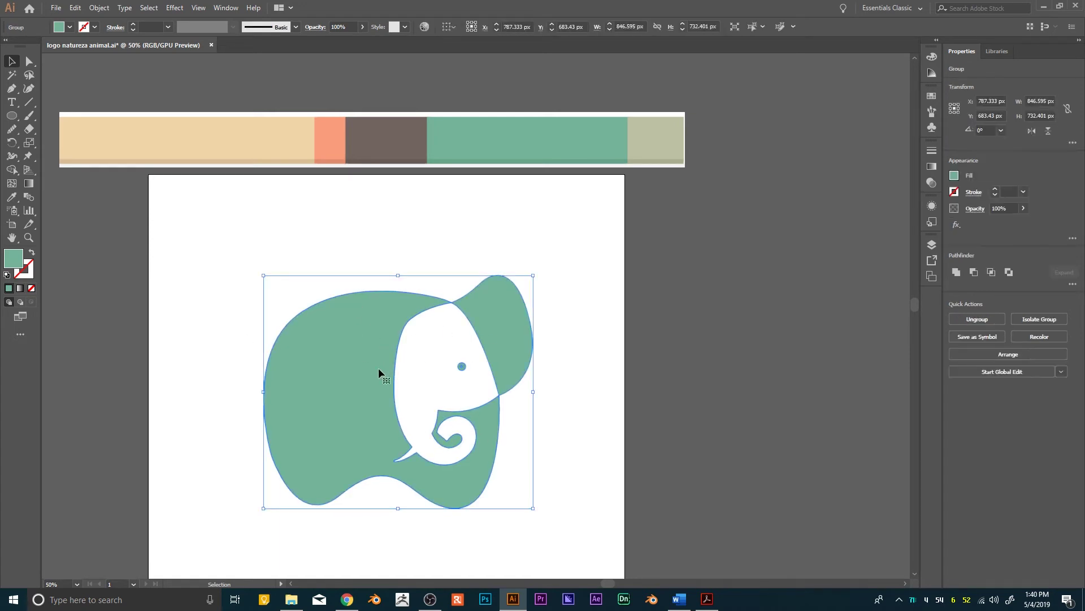
left_click(644, 375)
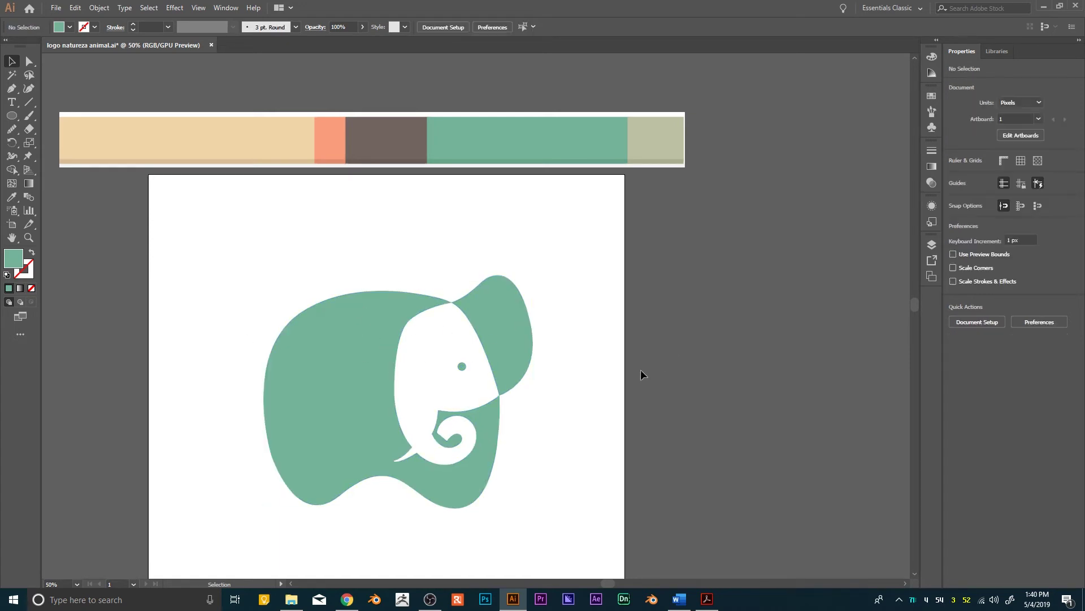
left_click(525, 343)
key("i")
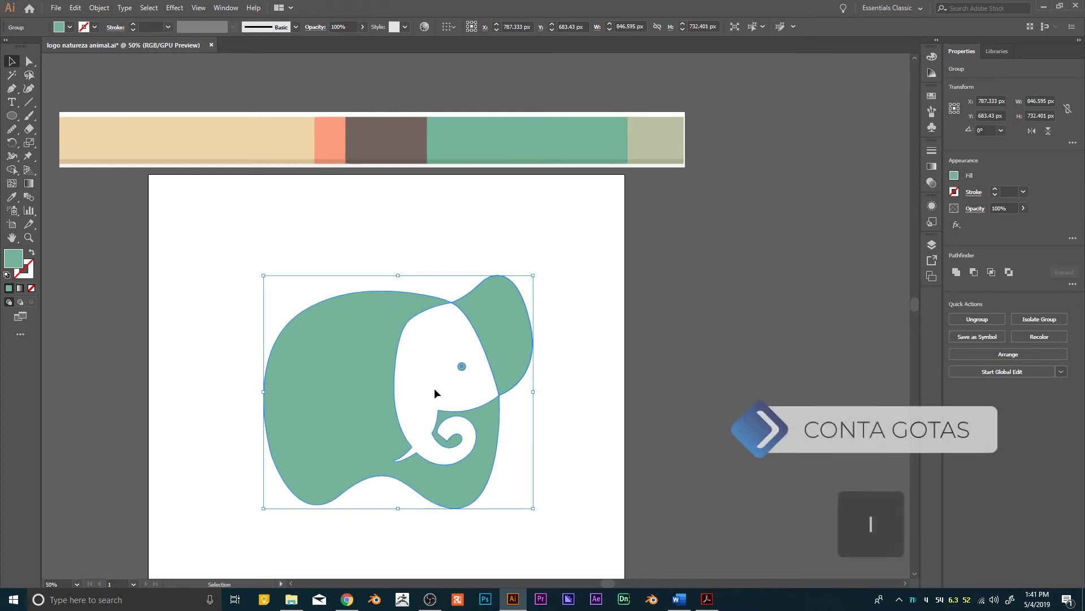
key("i")
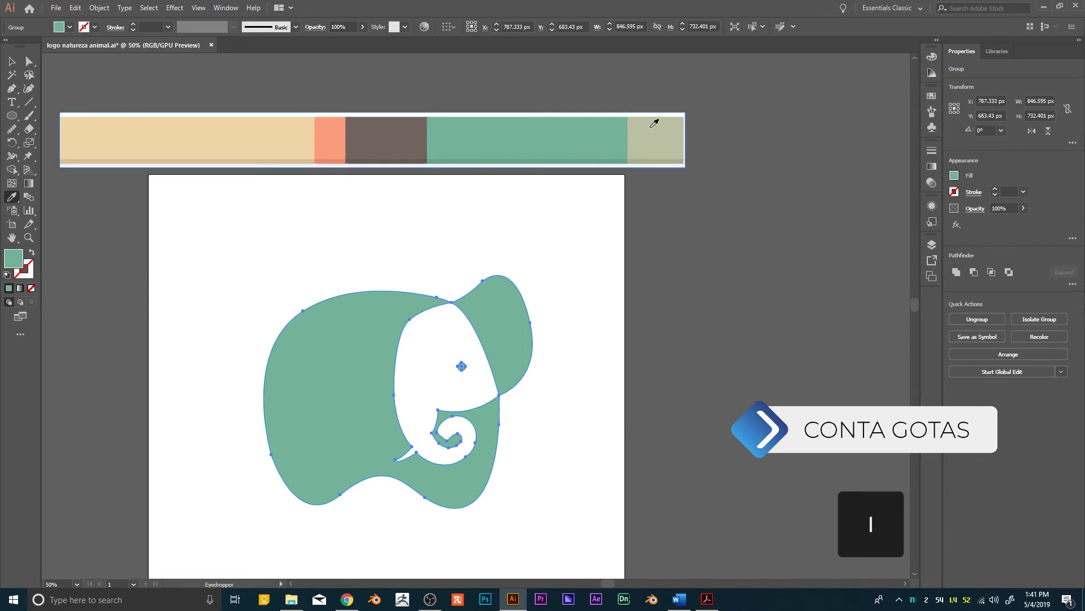
left_click(651, 127)
left_click(368, 136)
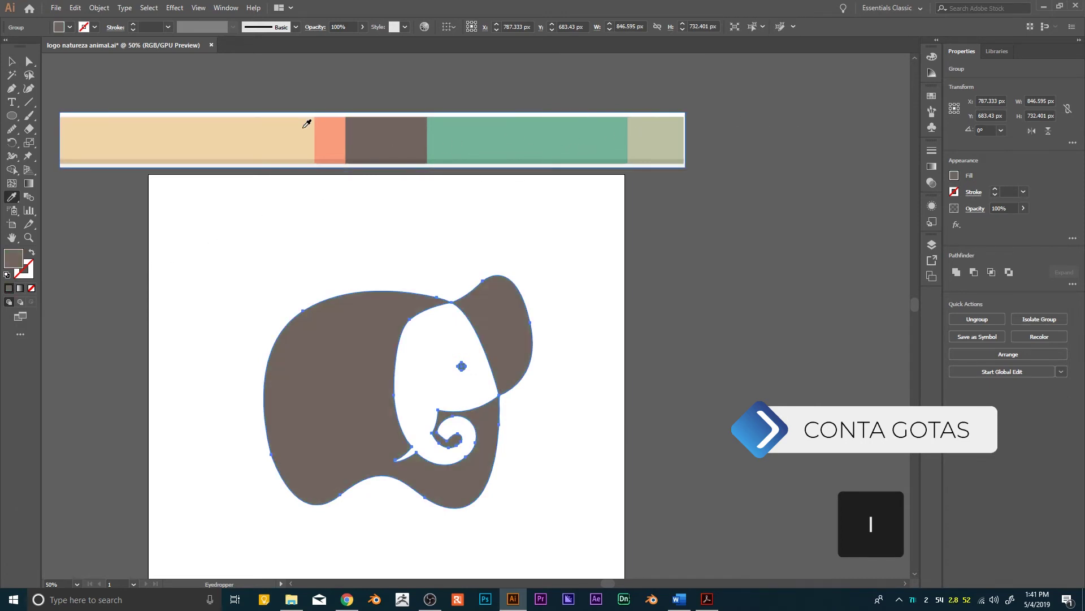
left_click(327, 136)
left_click(336, 131)
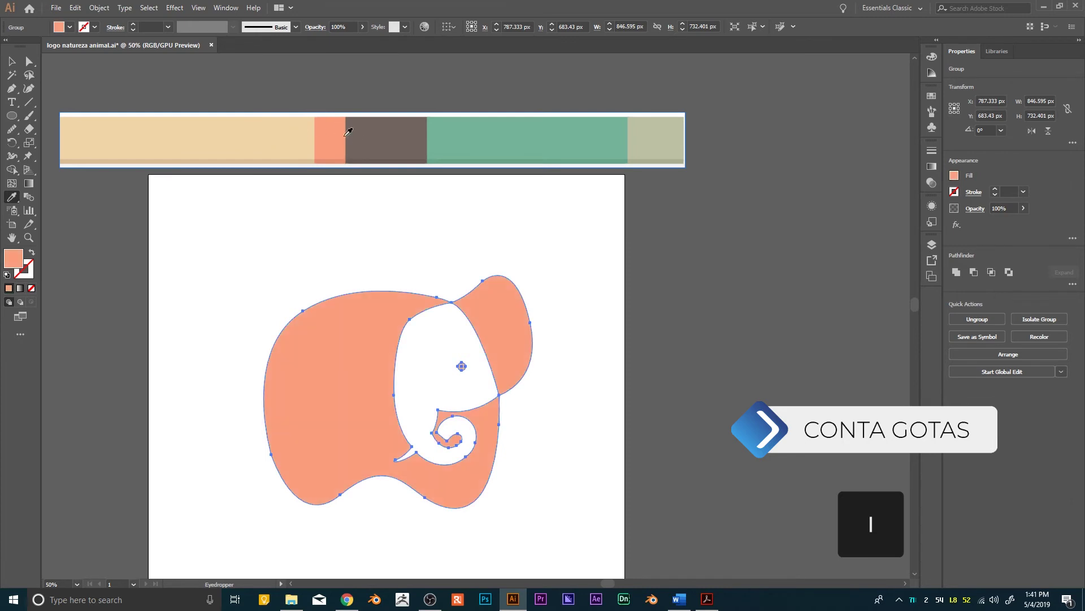
left_click(413, 135)
left_click(523, 133)
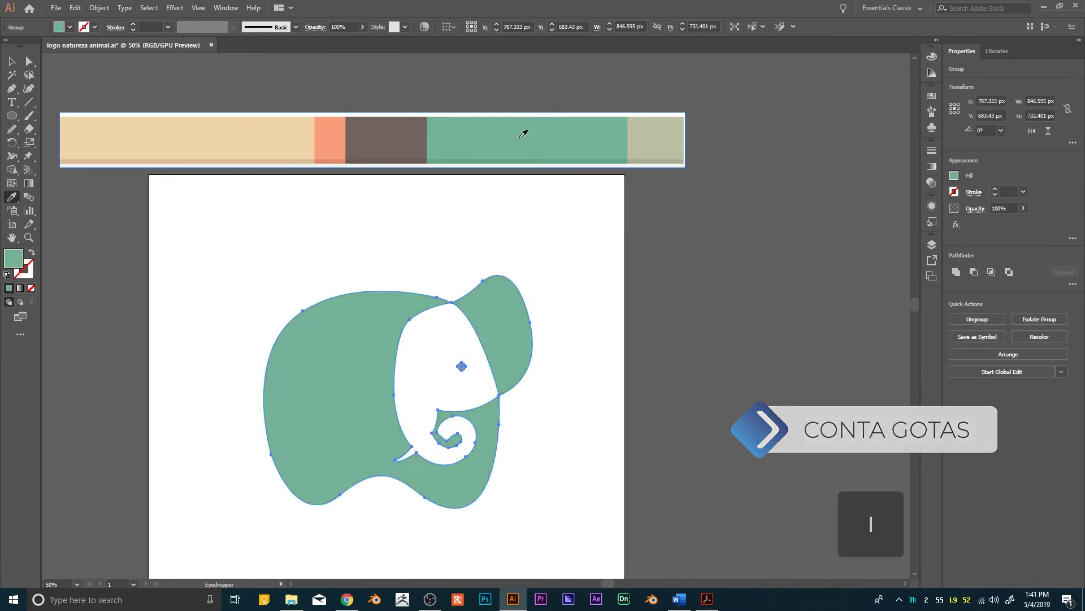
left_click(407, 140)
- Move the COLOURlovers palette strip up to sit just above the artboard
left_click(11, 61)
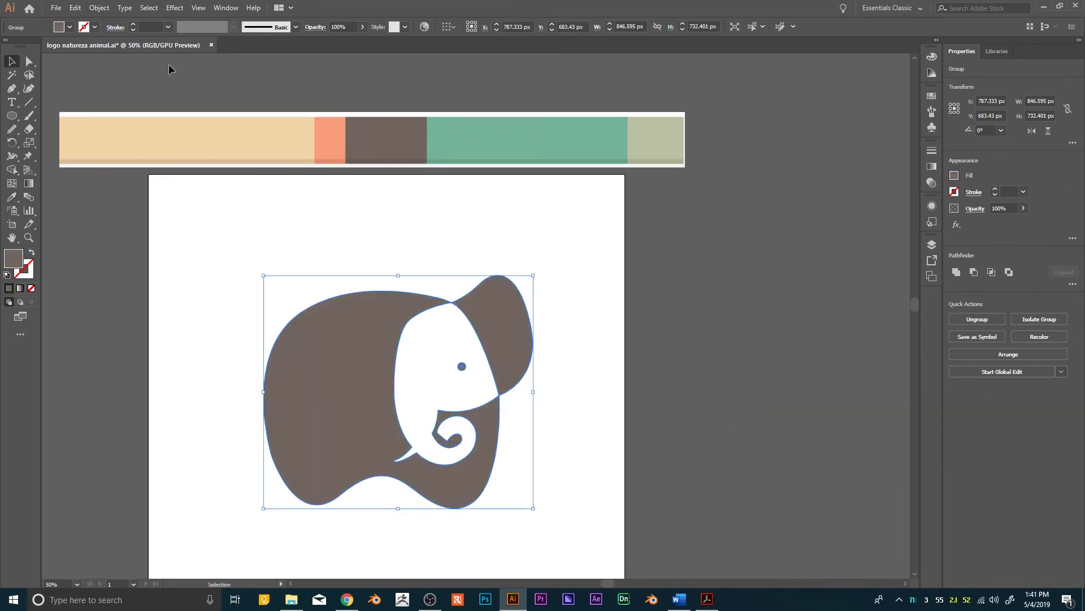
left_click(706, 538)
scroll(630, 466, "down", 2)
scroll(627, 475, "down", 1)
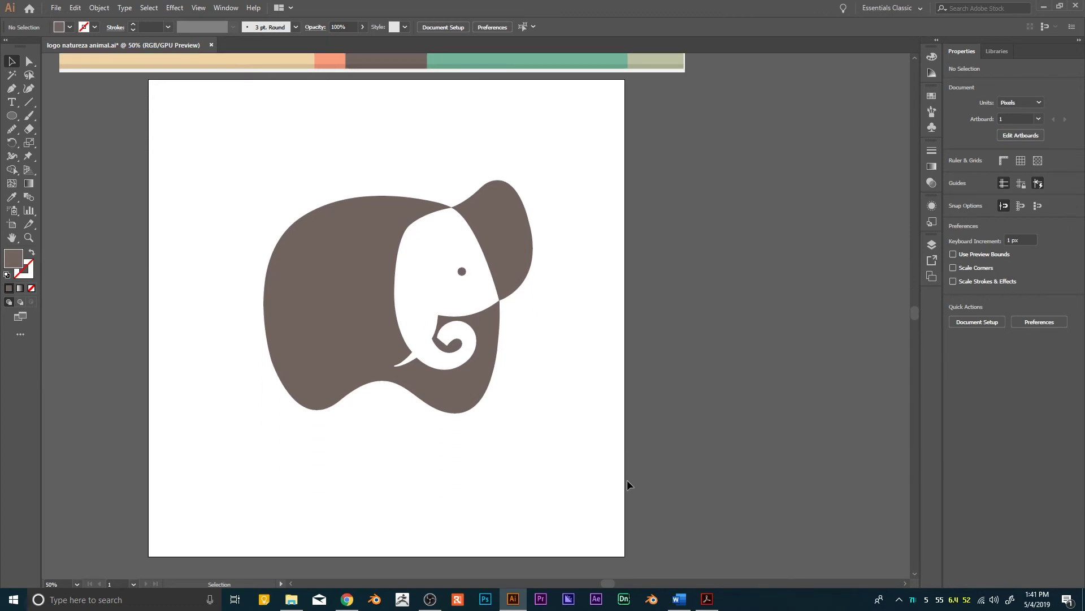
scroll(626, 480, "down", 2)
scroll(626, 480, "up", 2)
scroll(627, 492, "up", 2)
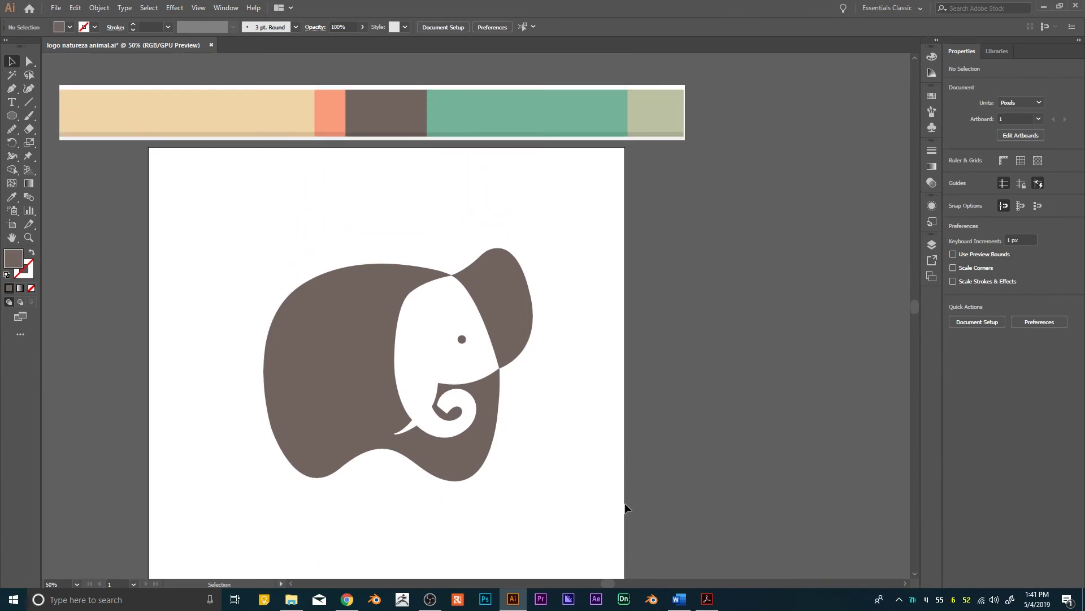
left_click_drag(381, 97, 384, 81)
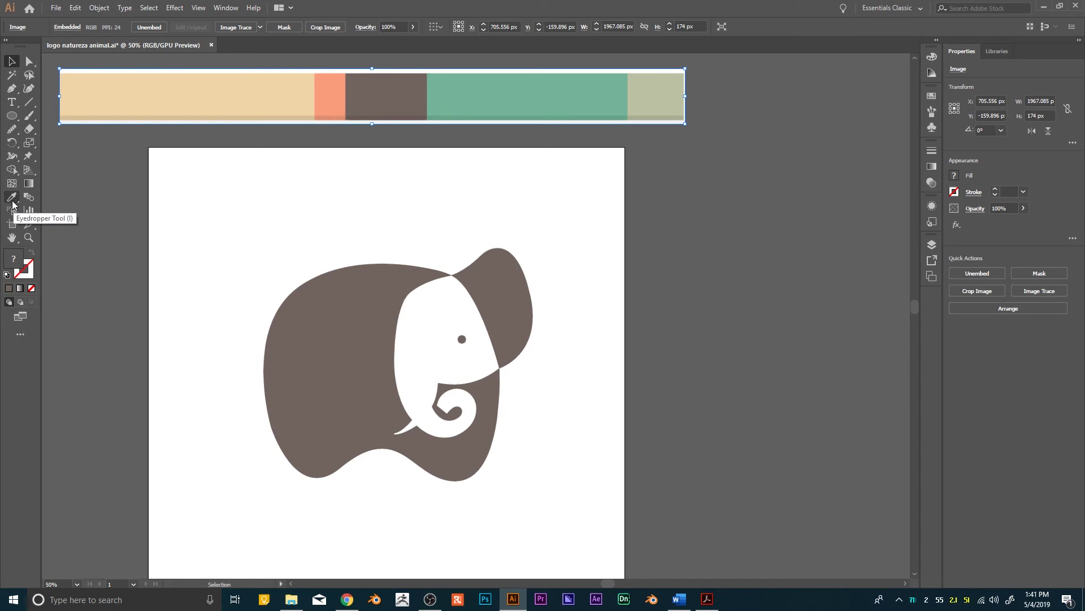
left_click(667, 481)
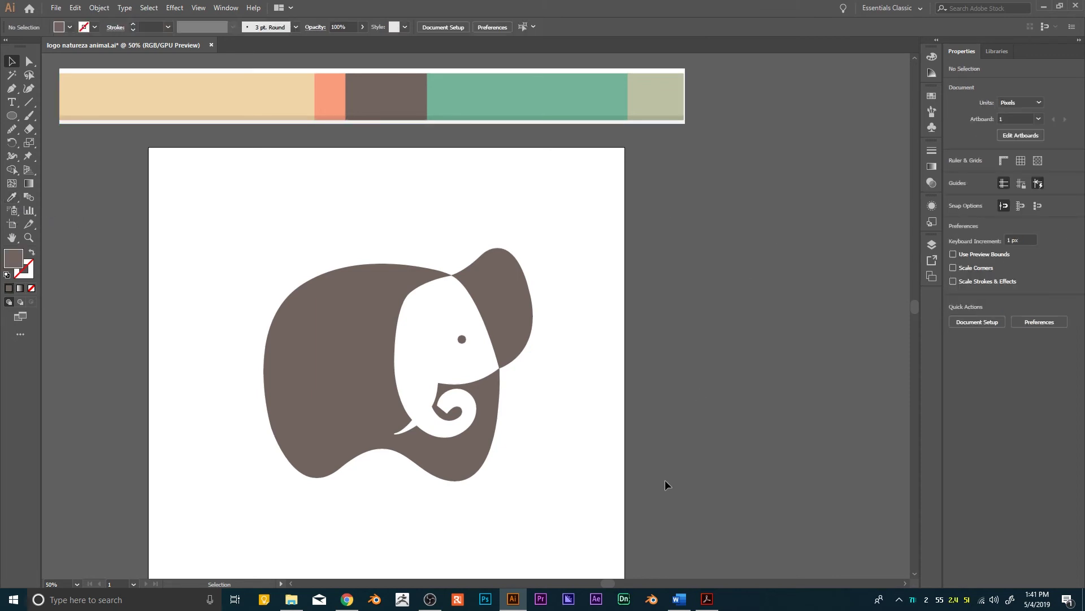
- Check the brown elephant group, then return to the COLOURlovers 'wild' results in Chrome
scroll(665, 479, "down", 1)
left_click(303, 339)
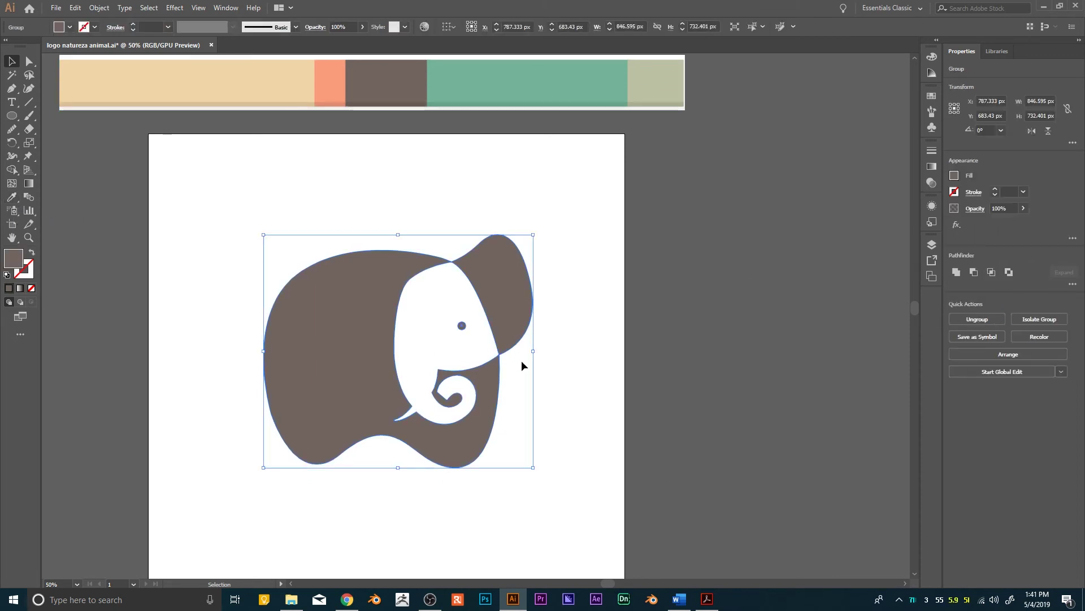
left_click(643, 412)
scroll(642, 414, "down", 1)
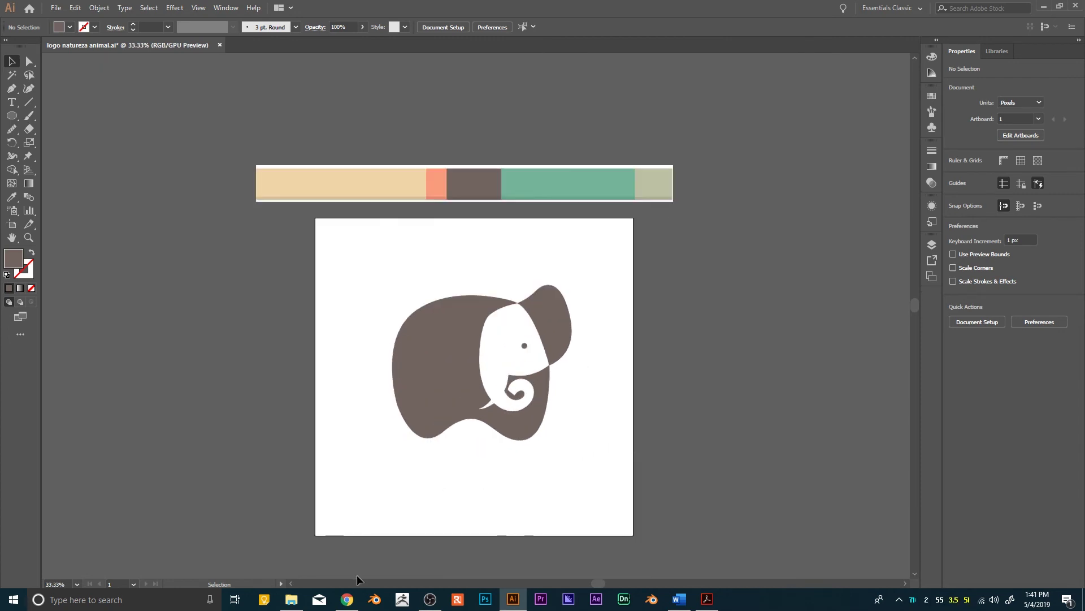
left_click(347, 599)
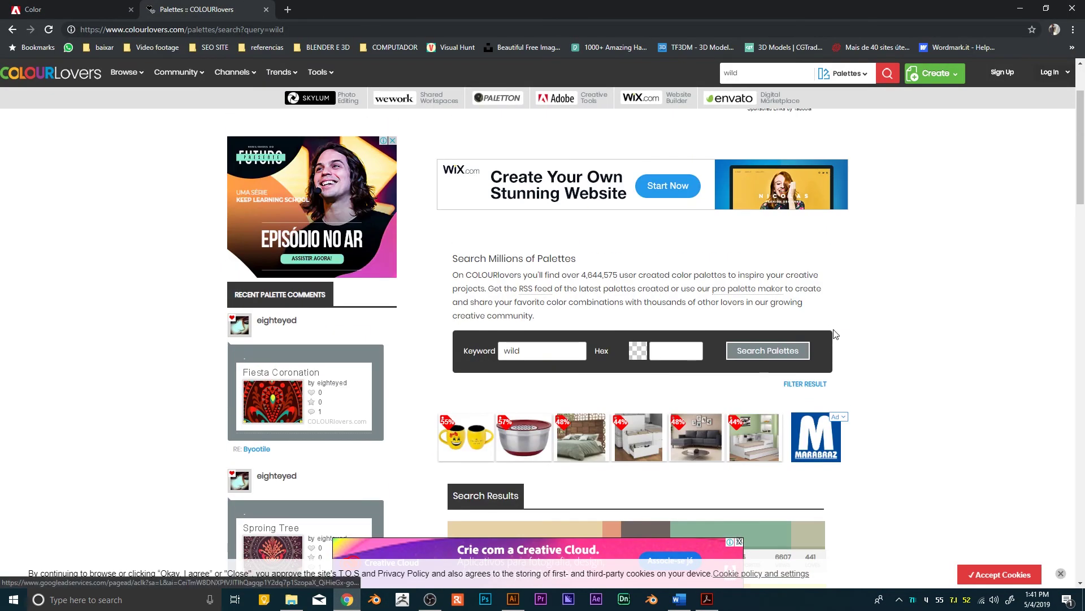
- Browse the COLOURlovers palette results, view Adobe Color's yellow analogous palette, then return to Illustrator
scroll(848, 342, "down", 6)
scroll(862, 349, "down", 4)
scroll(862, 349, "down", 4)
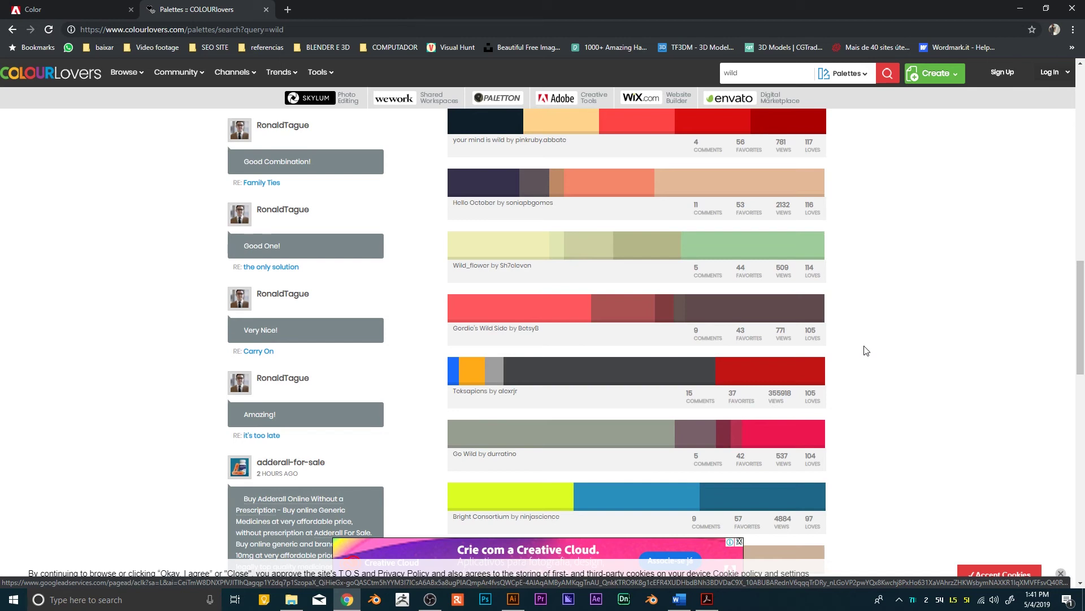
left_click(34, 10)
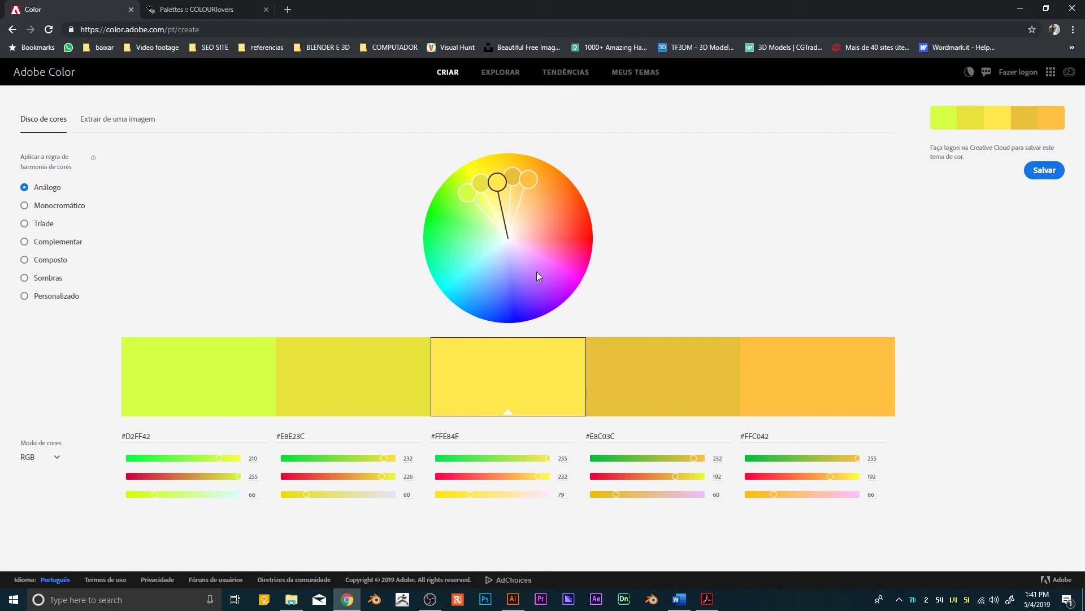
left_click(513, 599)
- Check the elephant's fill in the Color Picker as hex 6E6460 and leave it unchanged
left_click(540, 334)
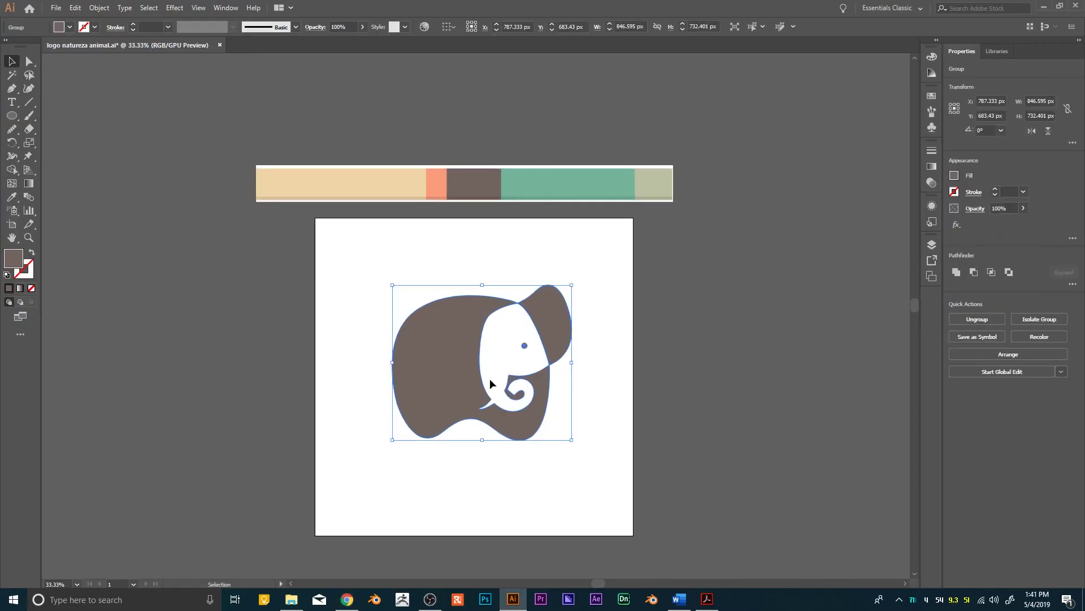
double_click(13, 258)
key("ctrl+c")
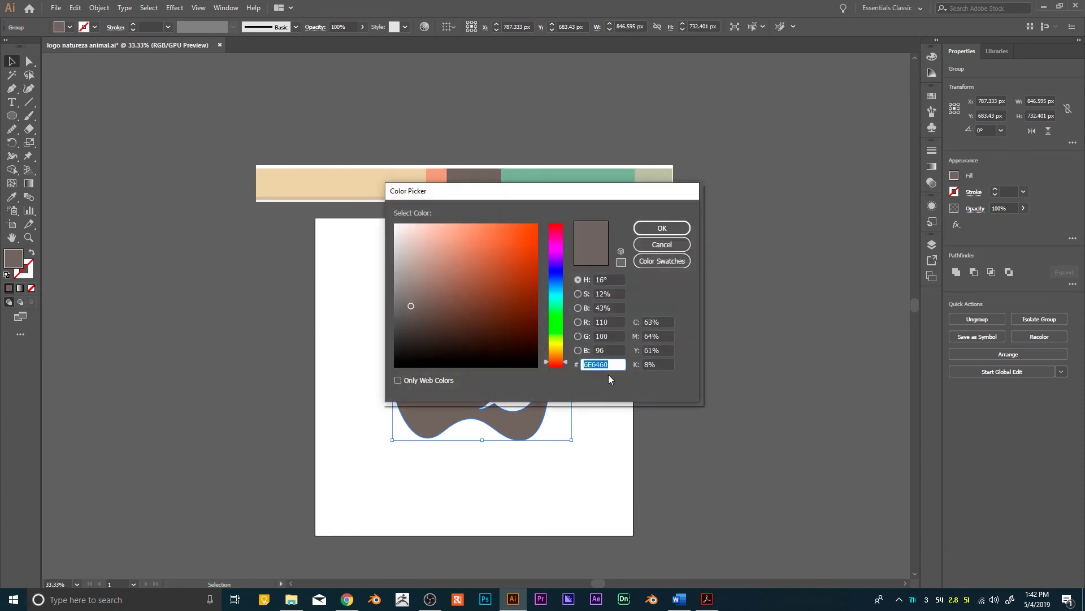
left_click(669, 232)
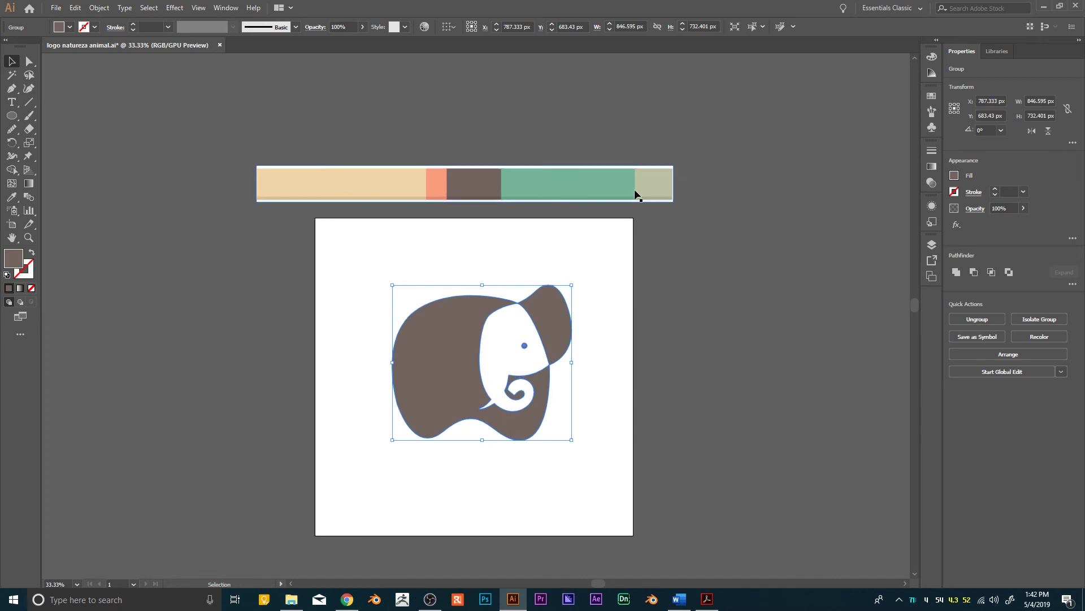
- Paste the elephant's brown into Adobe Color's middle swatch hex field
left_click(347, 599)
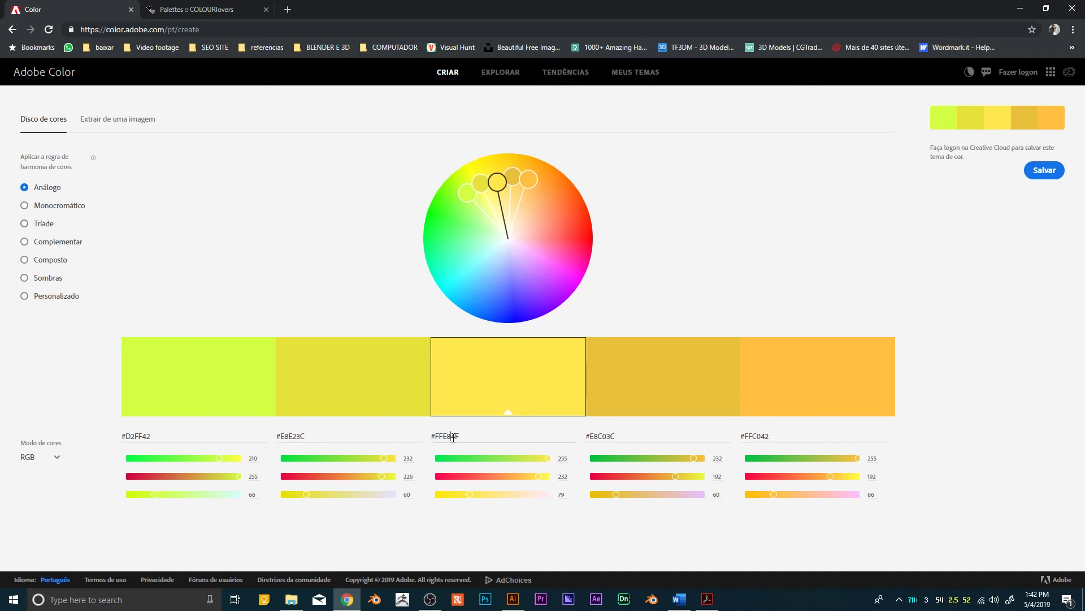
double_click(454, 437)
key("ctrl+v")
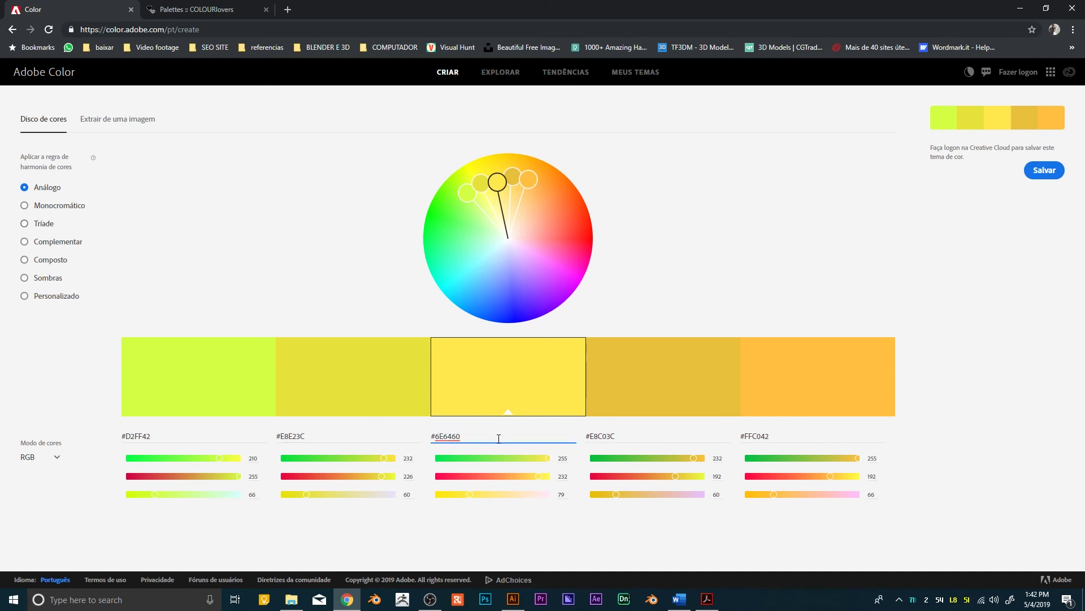
key("Return")
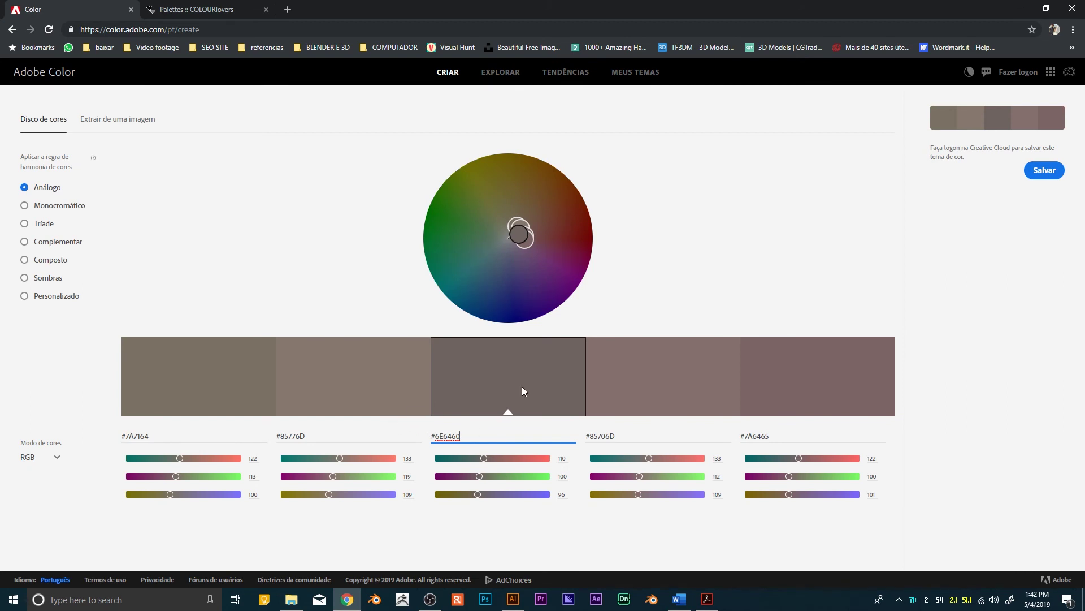
- Use the triad harmony with middle swatch 6E6460 and snip the five-swatch strip to the clipboard
left_click(46, 223)
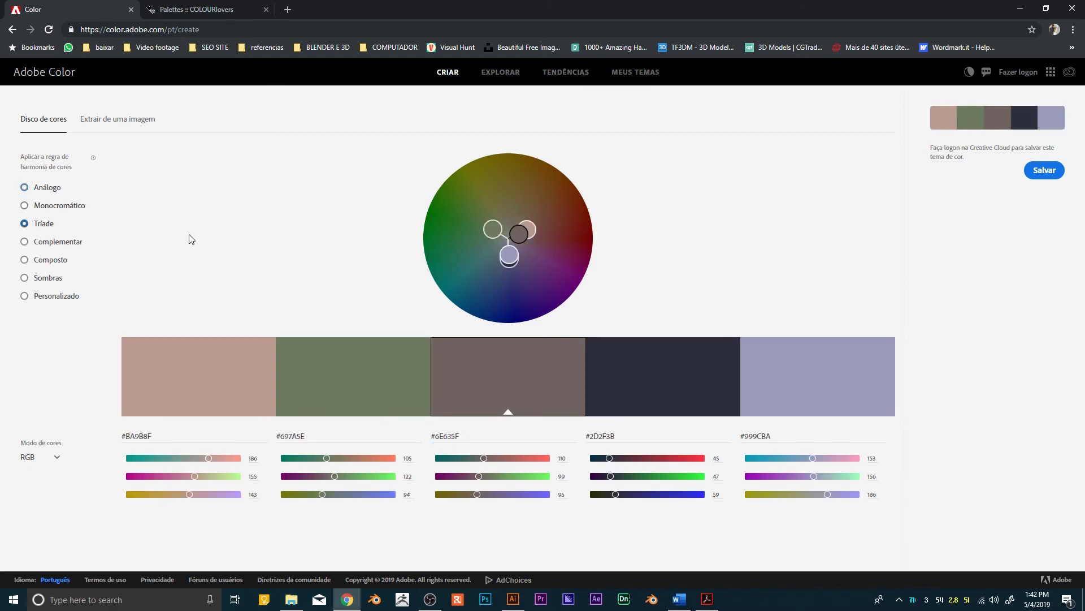
left_click(514, 439)
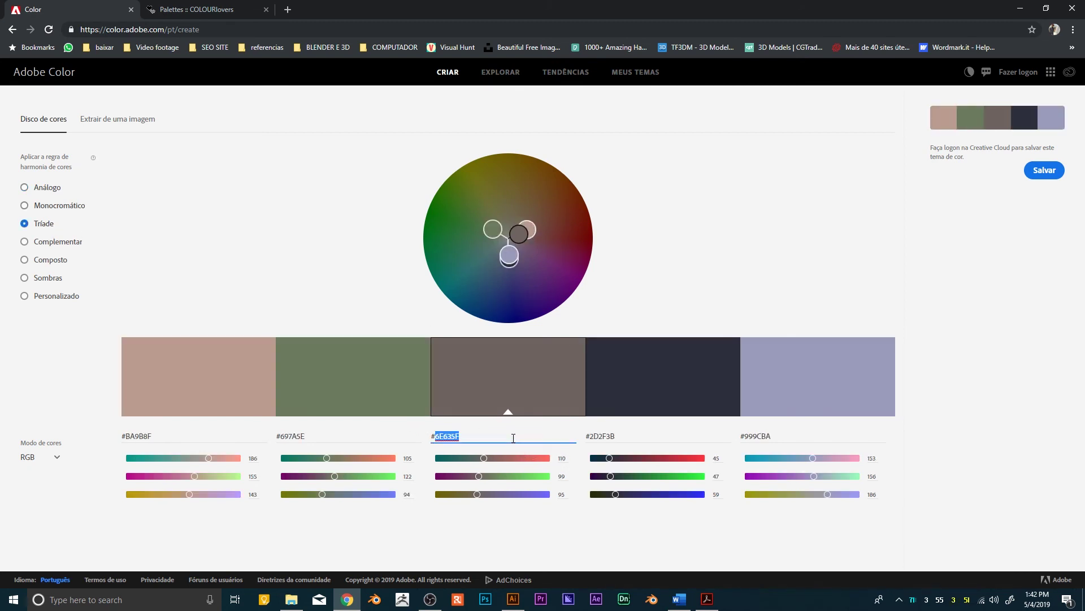
type("6E6460")
key("super+shift+s")
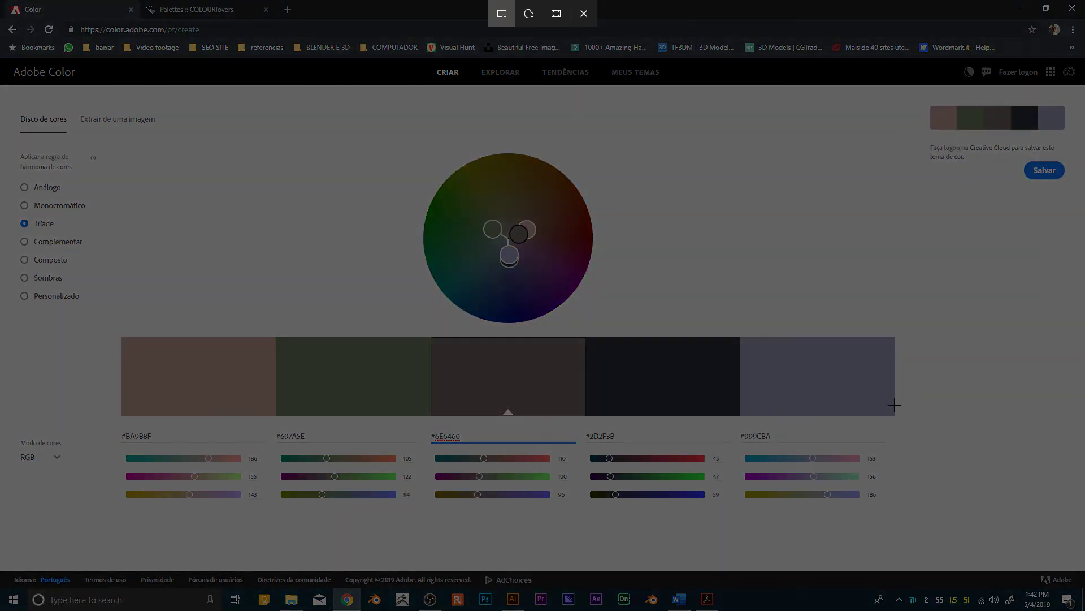
mouse_move(898, 416)
left_mouse_down()
mouse_move(279, 340)
mouse_move(122, 338)
left_mouse_up()
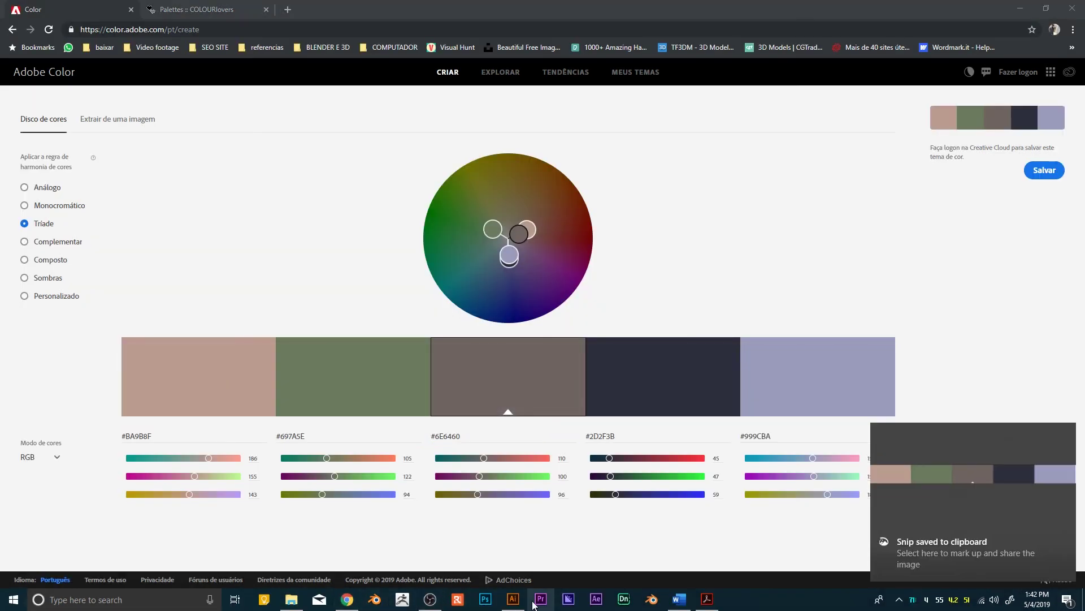
- Paste the Adobe Color triad strip into Illustrator above the COLOURlovers strip, upper right
left_click(514, 600)
key("ctrl+v")
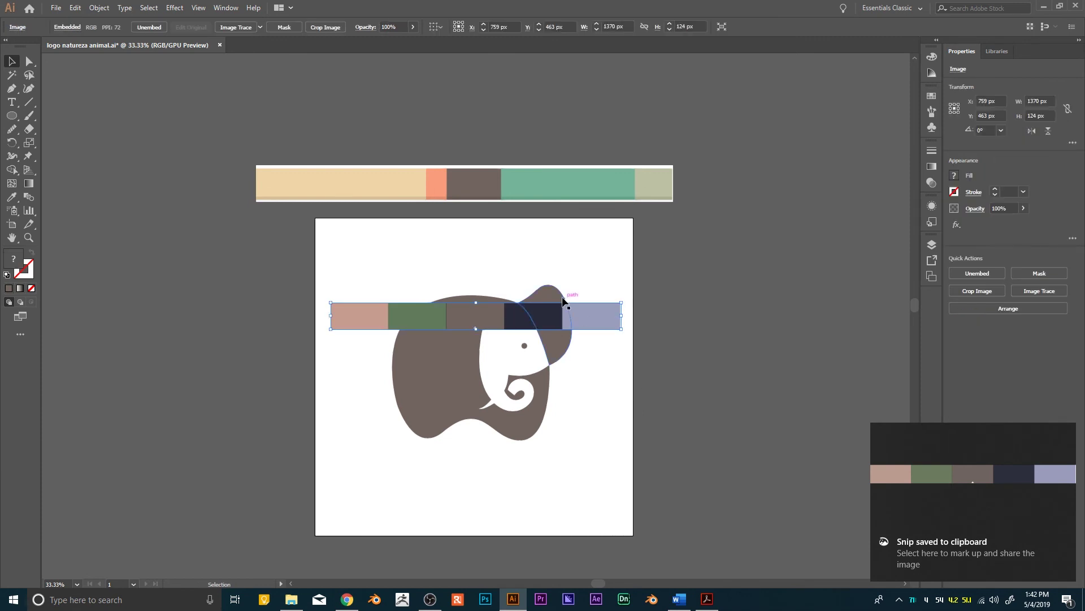
mouse_move(555, 317)
left_mouse_down()
mouse_move(784, 213)
mouse_move(756, 121)
left_mouse_up()
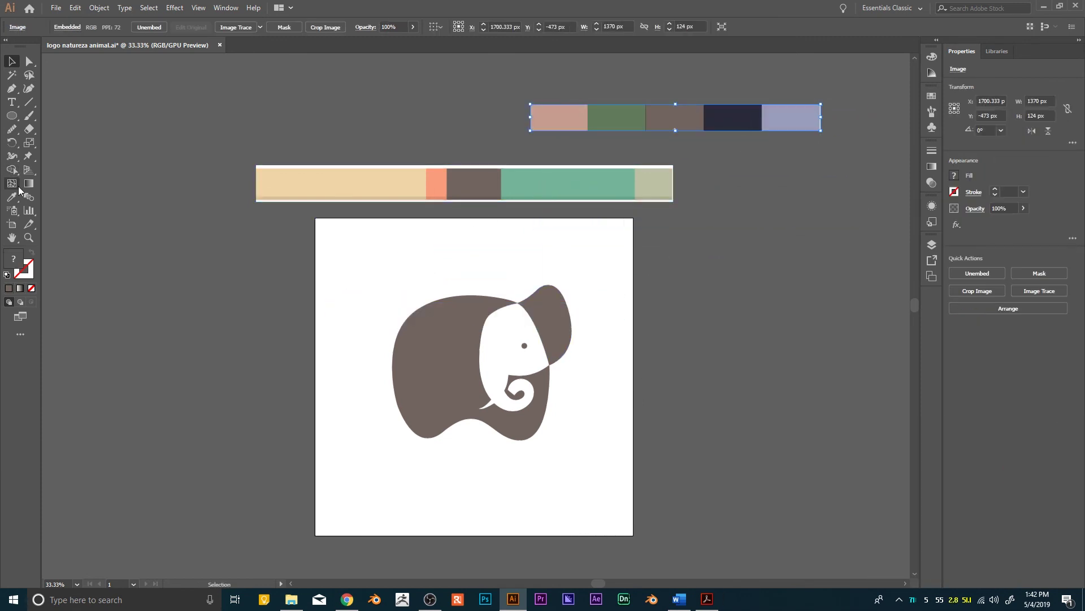
left_click(382, 361)
- Try the triad's green swatch on the elephant, then undo to keep it brown
left_click(440, 354)
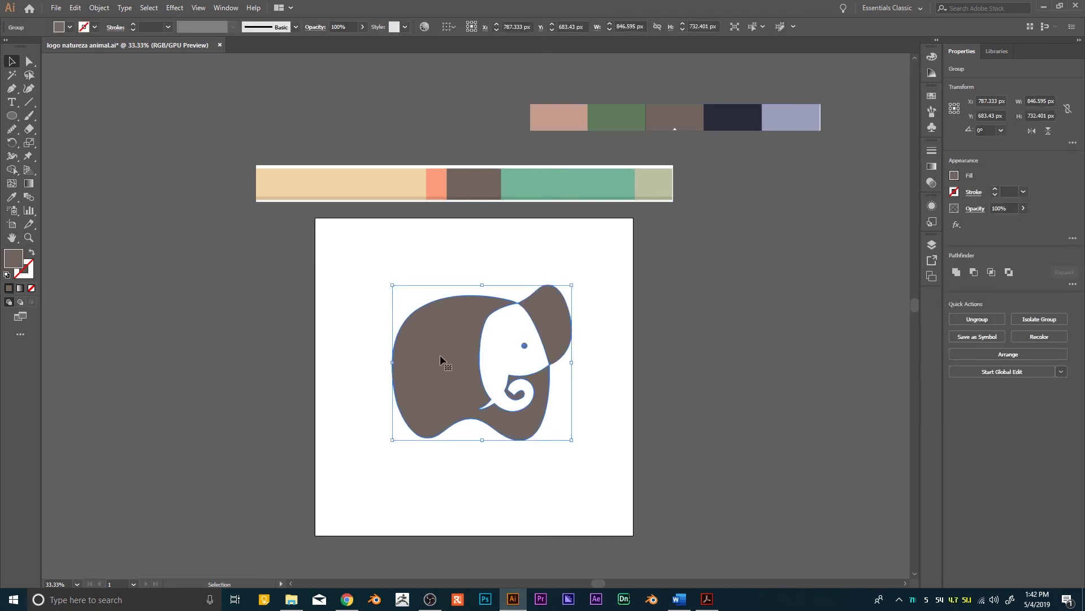
key("i")
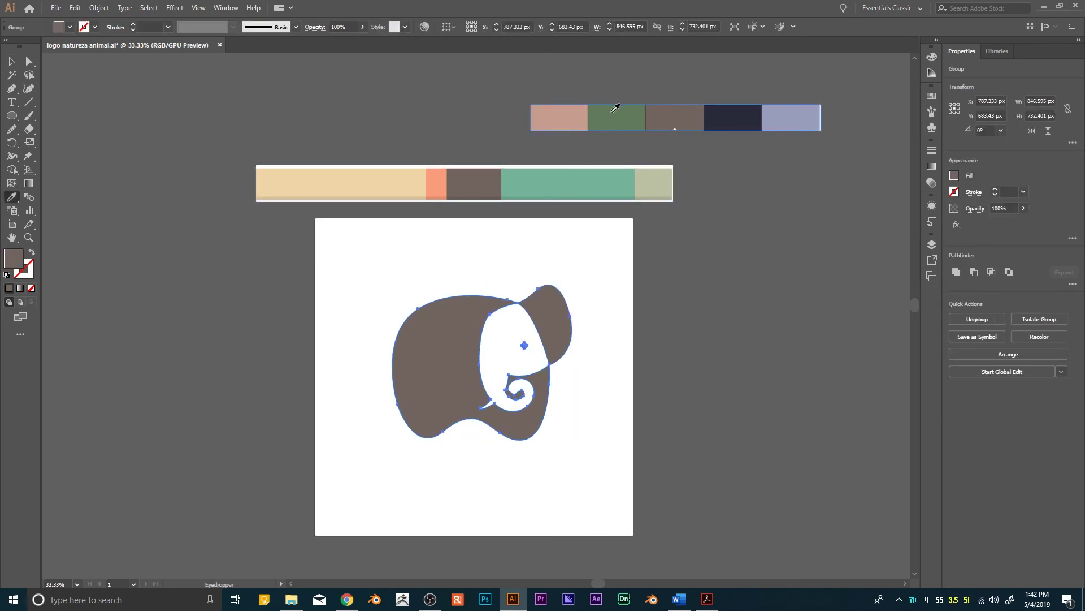
left_click(612, 112)
left_click(11, 61)
left_click(378, 429)
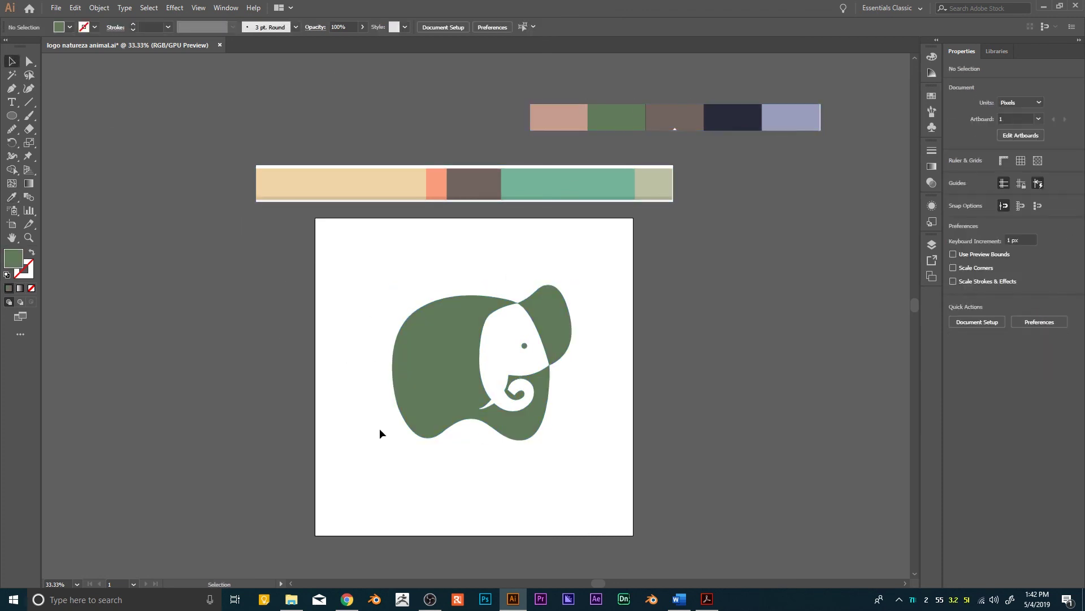
scroll(548, 389, "up", 2, "alt")
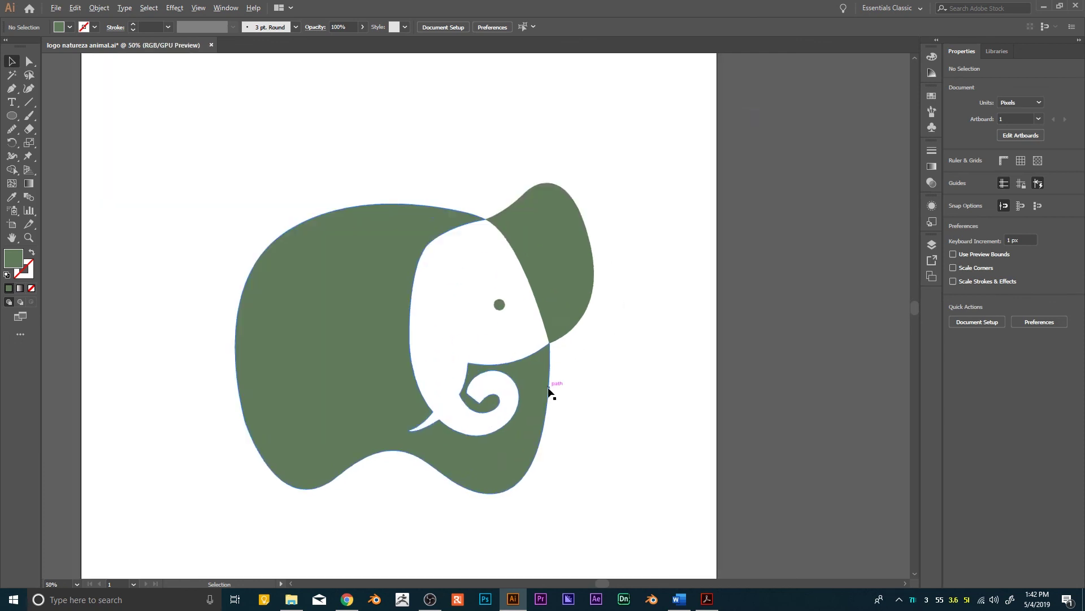
scroll(552, 394, "down", 3, "alt")
key("ctrl+z")
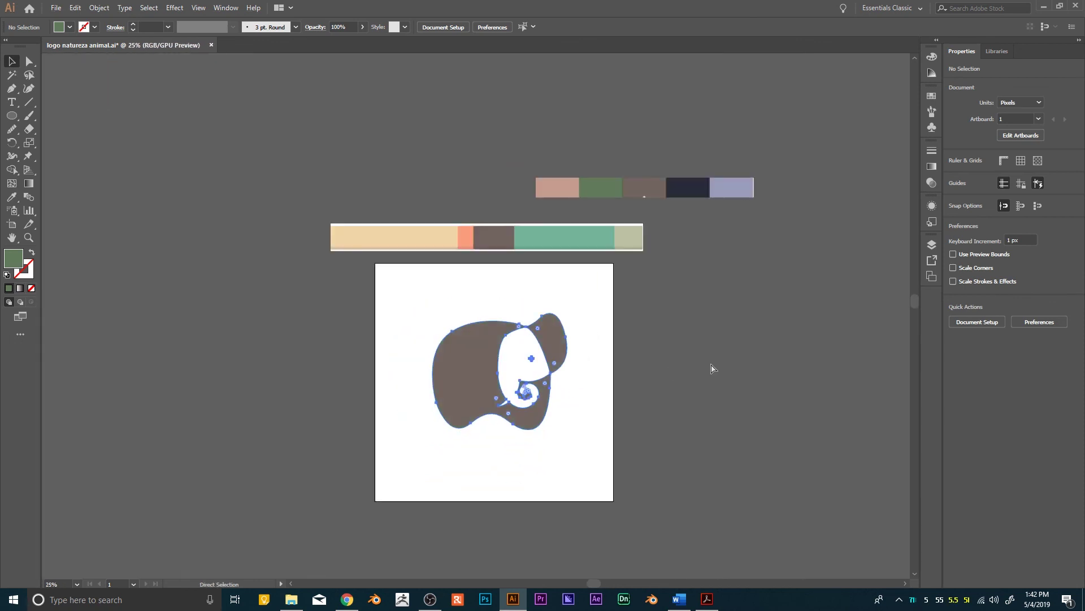
left_click(703, 353)
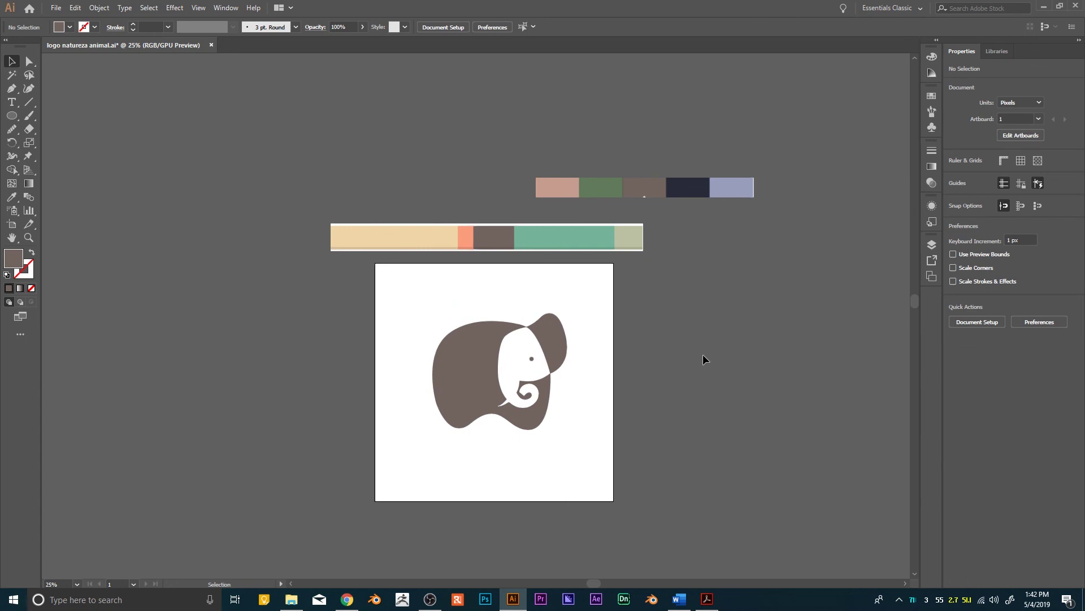